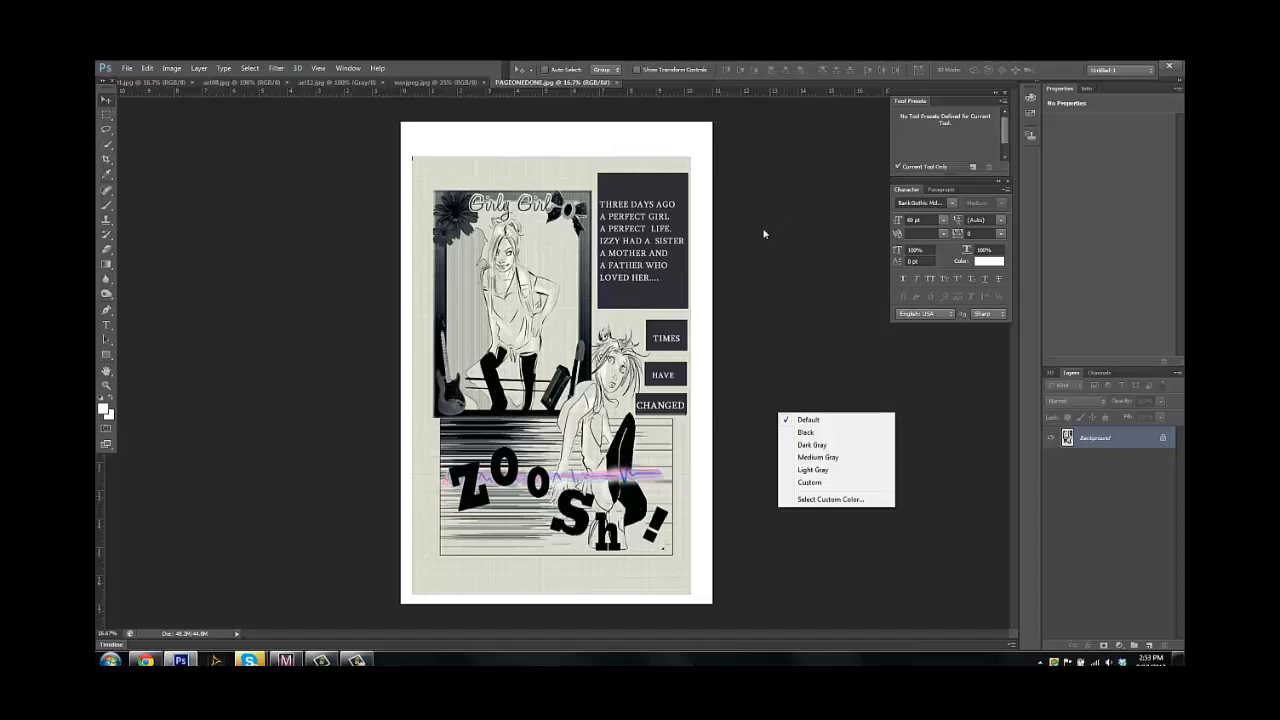
# Look through the open artwork documents, from the comic page back to the blue sci-fi creature painting
pyautogui.click(844, 388)
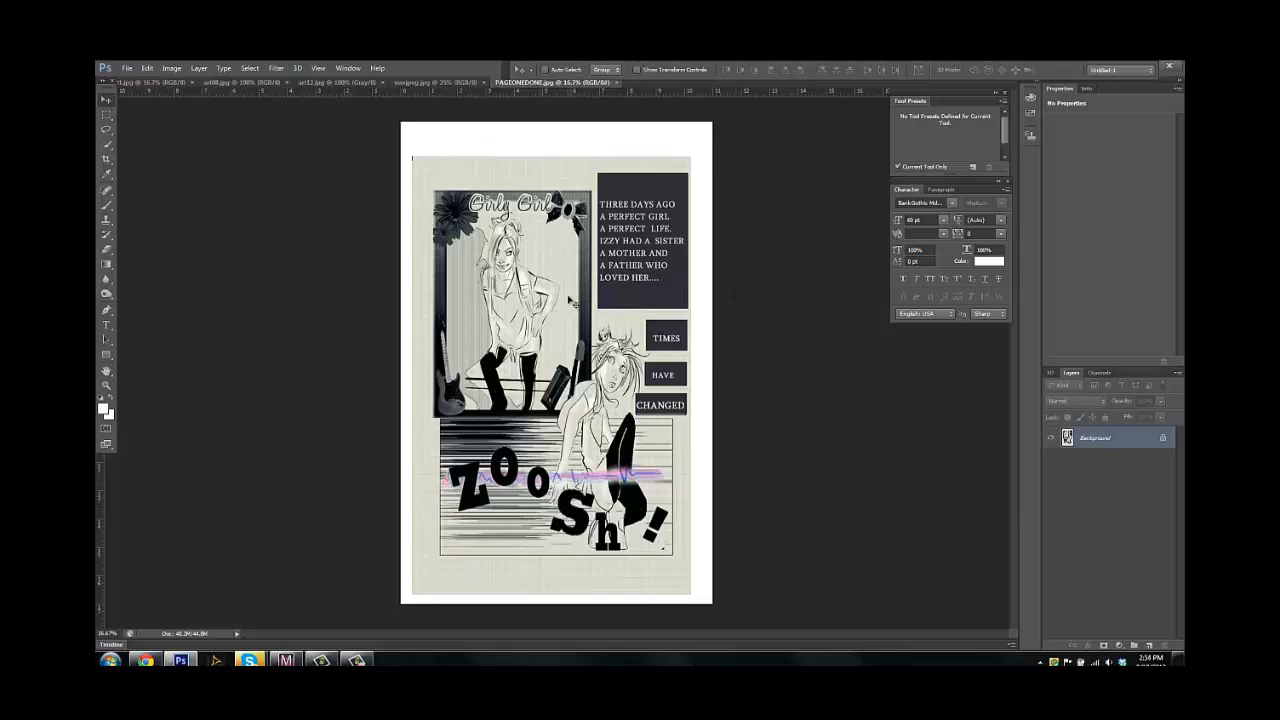
pyautogui.click(446, 83)
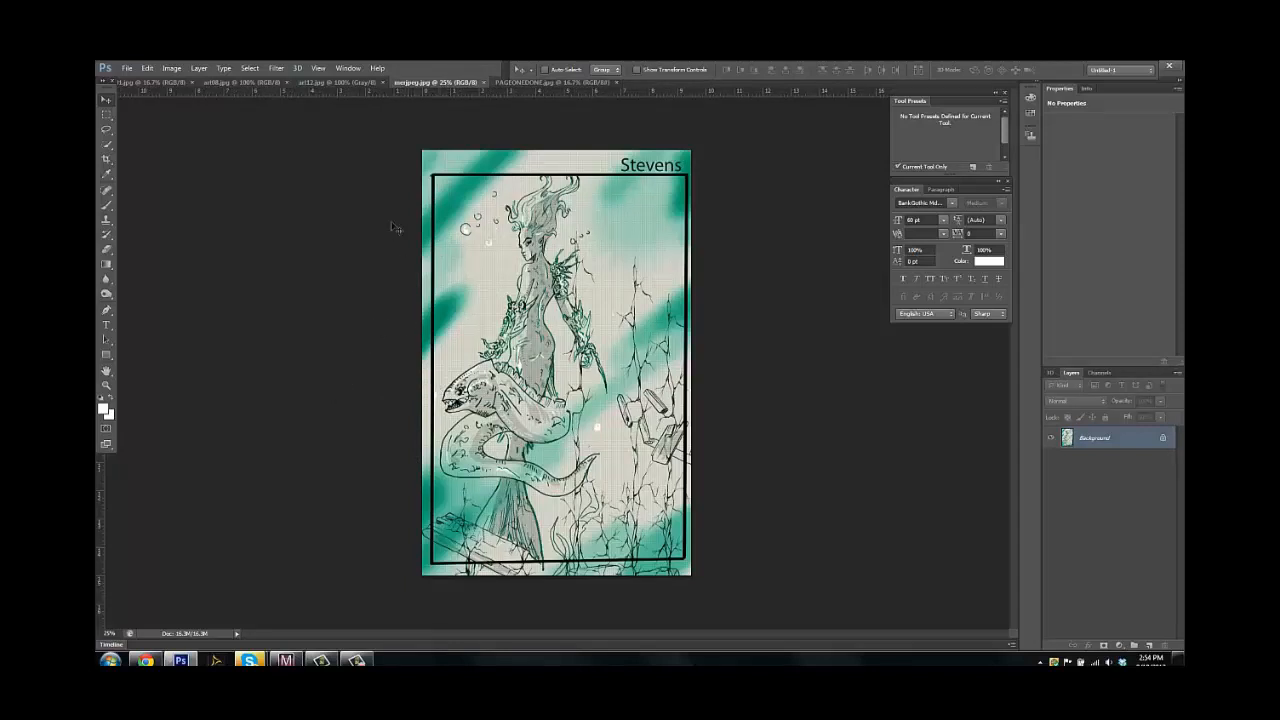
pyautogui.click(335, 82)
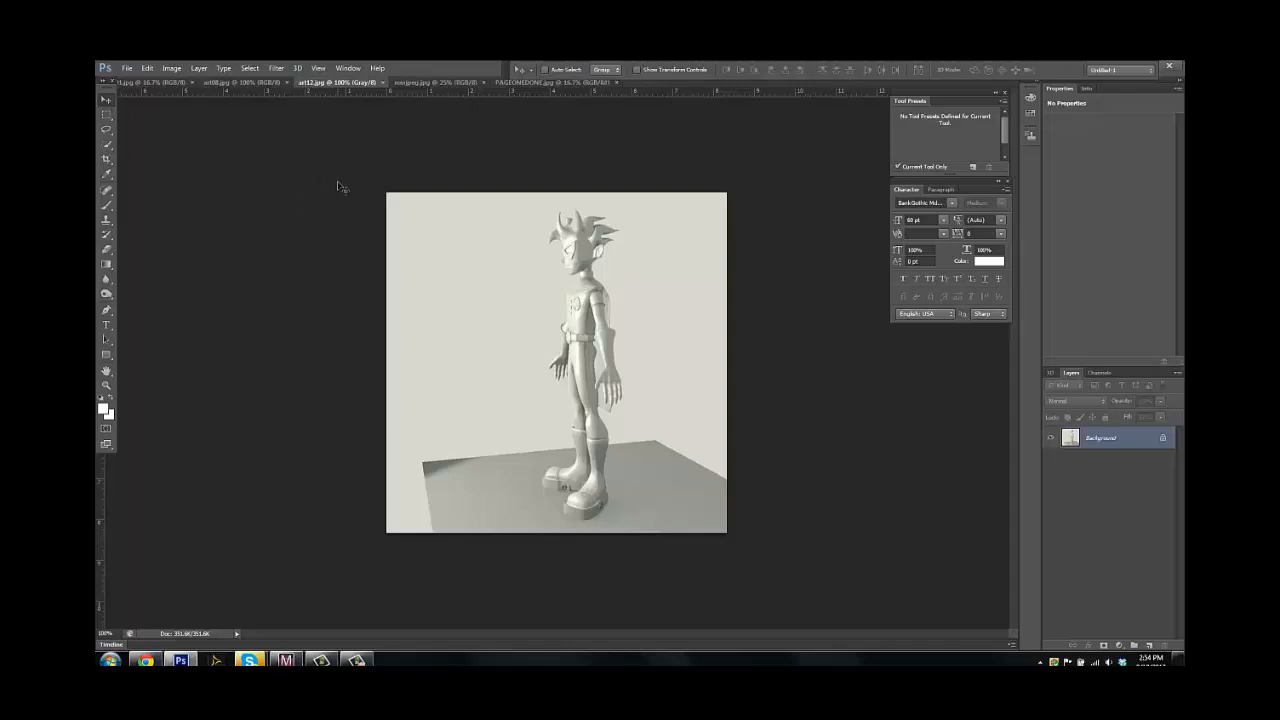
pyautogui.click(259, 84)
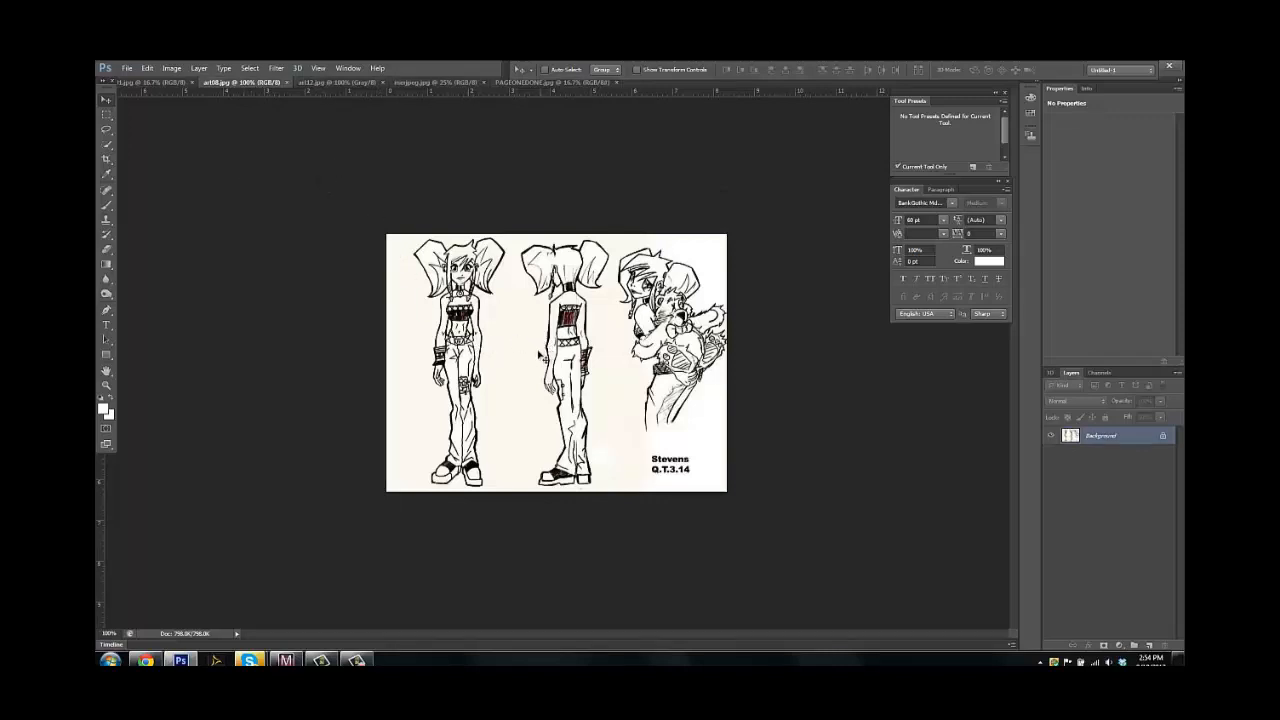
pyautogui.click(159, 84)
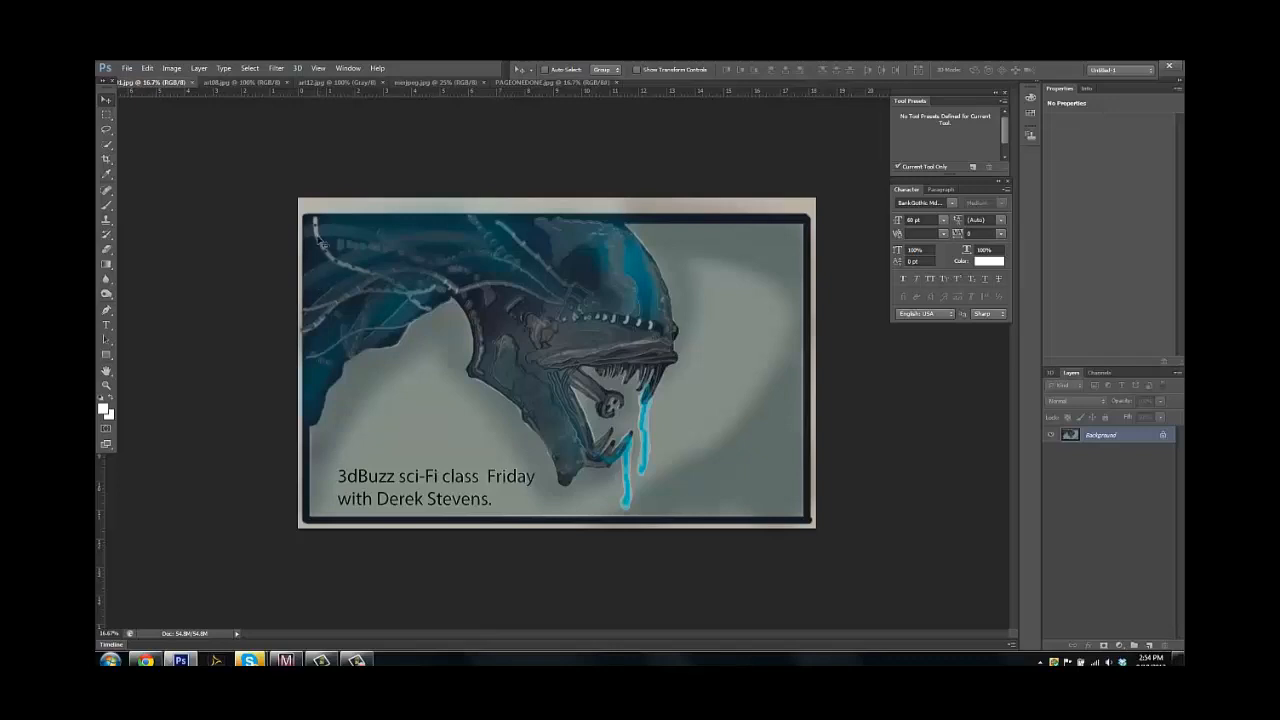
# Create a new 20 x 20 inch grayscale document at 300 pixels/inch with a white background
pyautogui.click(128, 70)
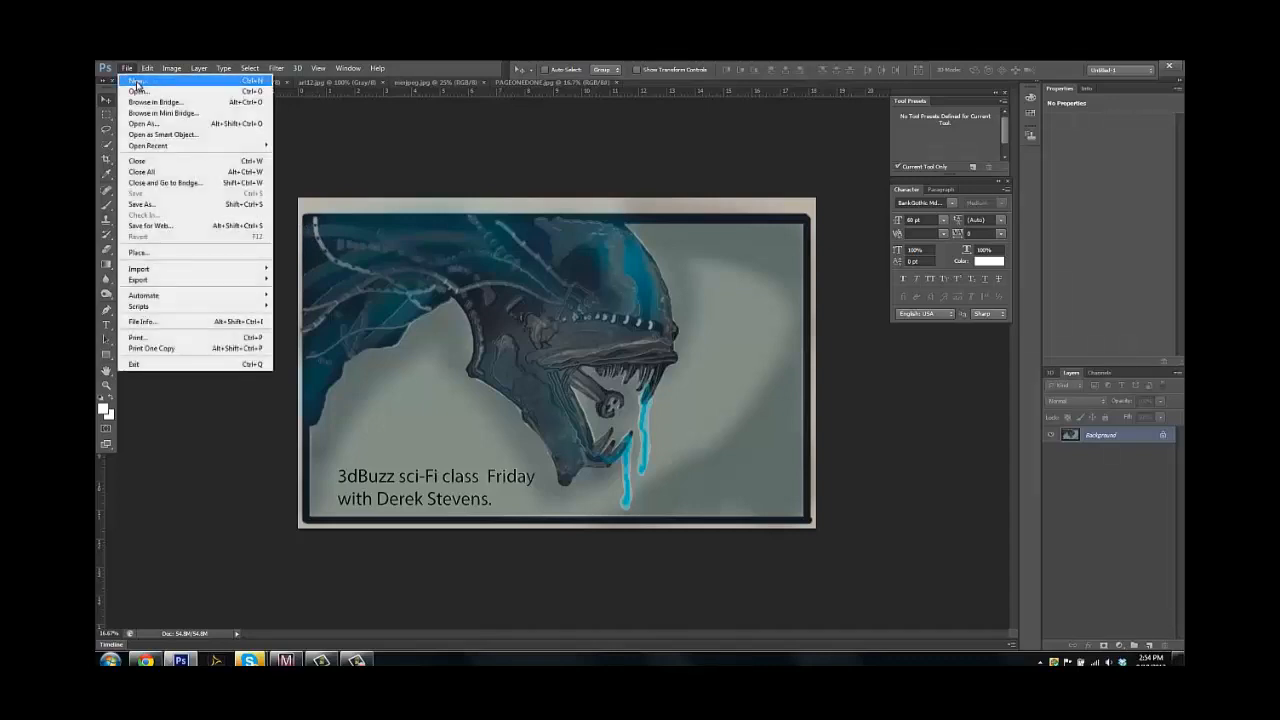
pyautogui.click(292, 161)
pyautogui.hotkey('ctrl', 'n')
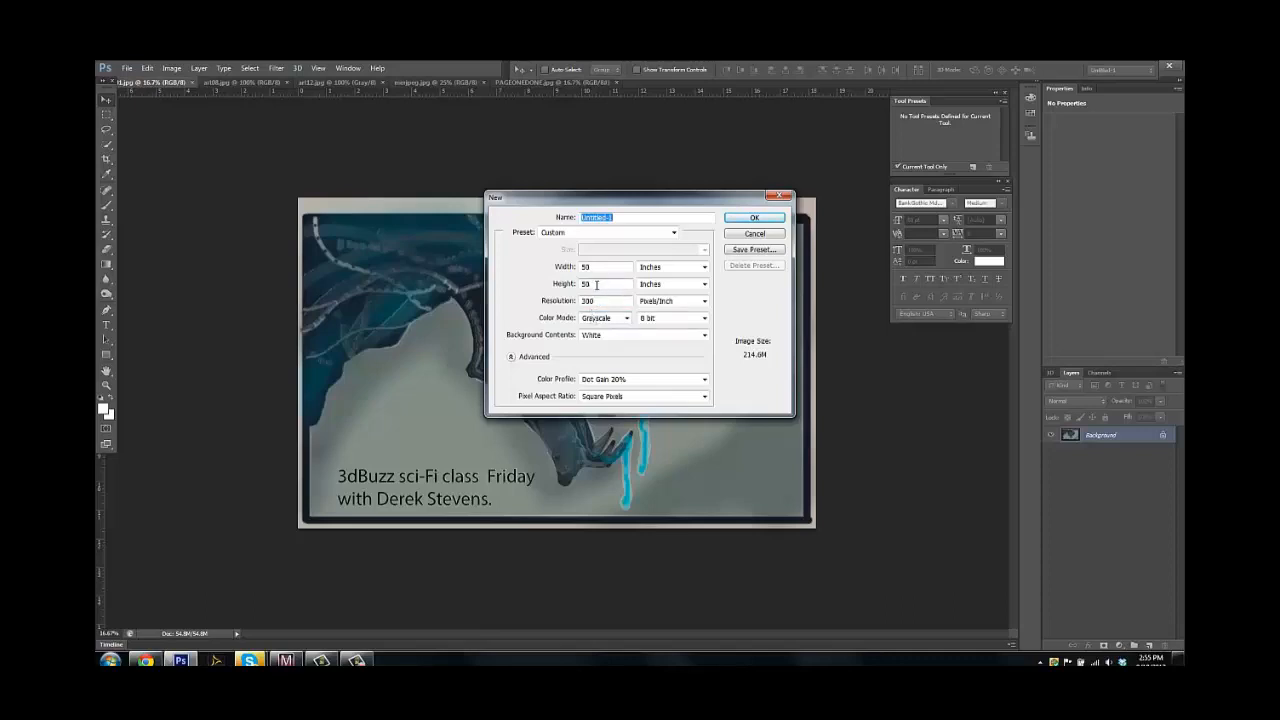
pyautogui.moveTo(598, 284); pyautogui.dragTo(579, 289)
pyautogui.write('2')
pyautogui.click(736, 218)
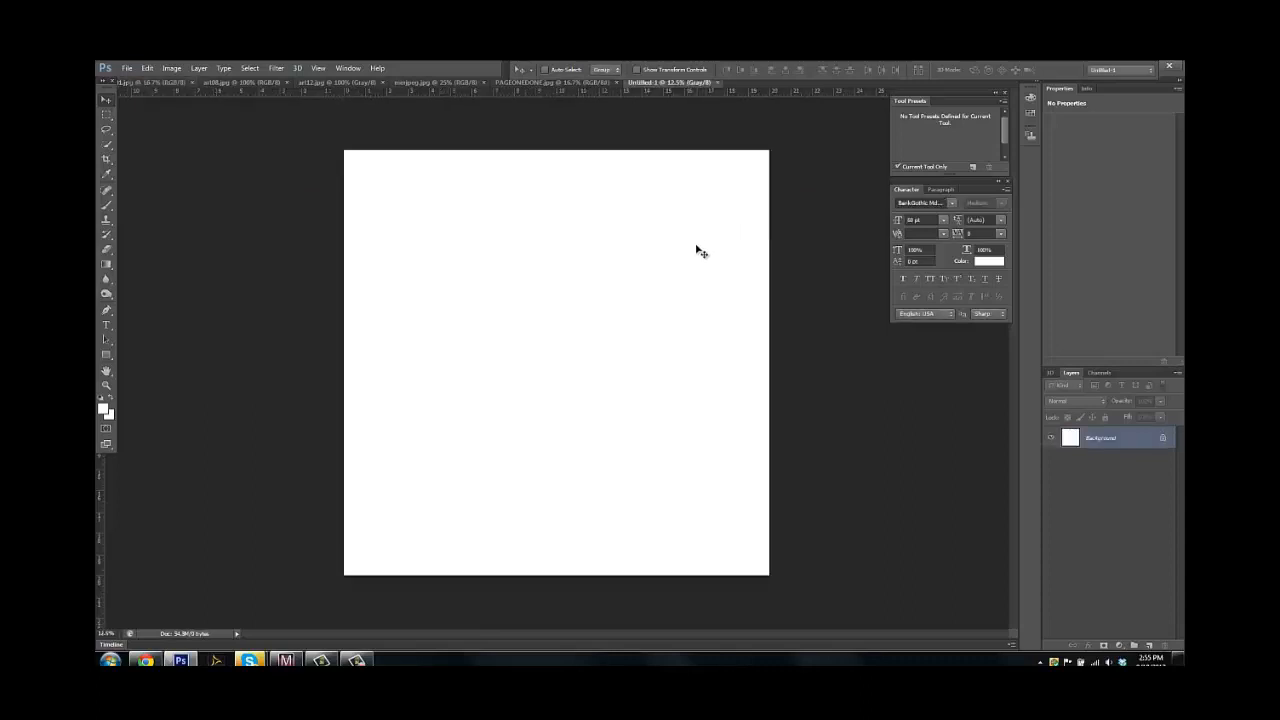
# Set the foreground color to black (000000)
pyautogui.click(104, 409)
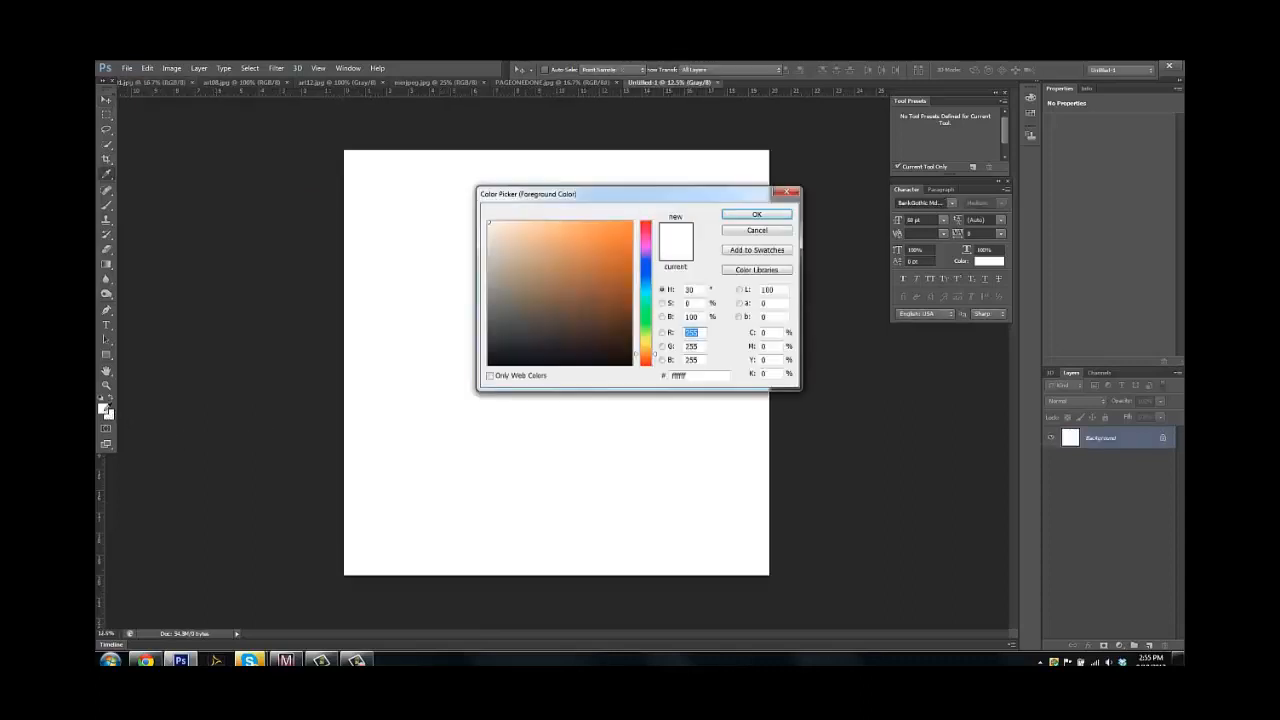
pyautogui.click(490, 364)
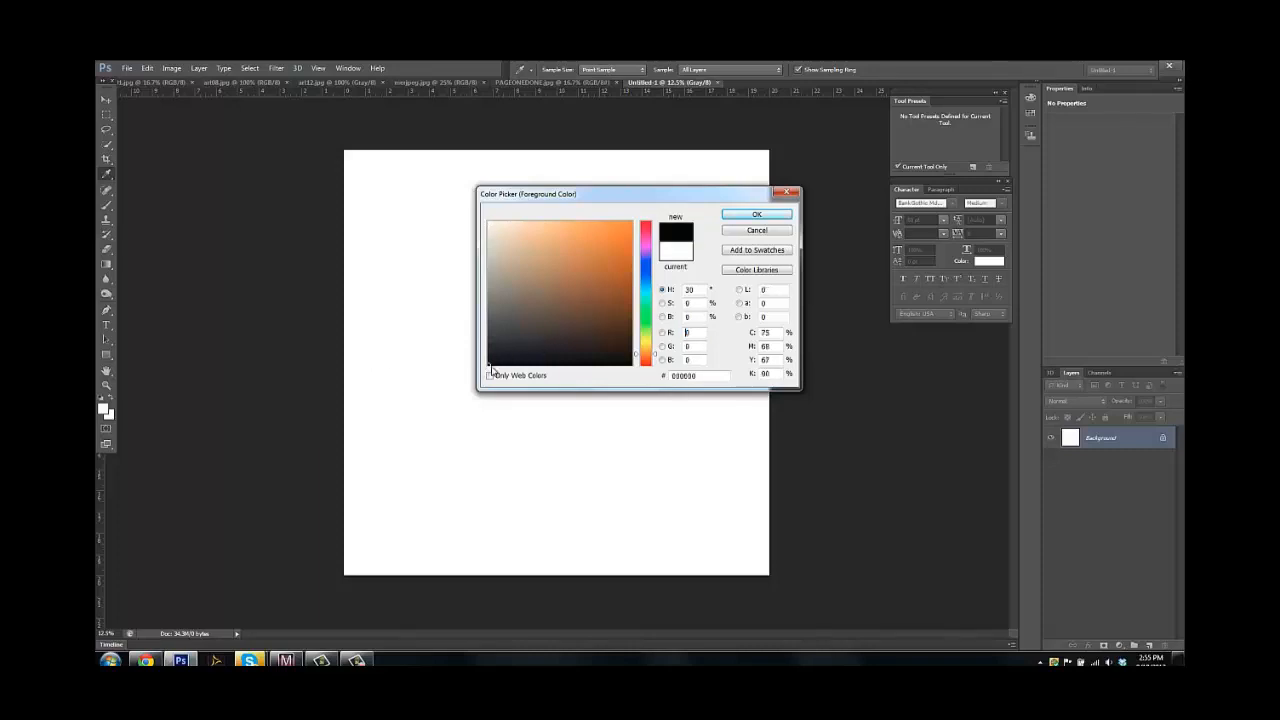
pyautogui.click(737, 217)
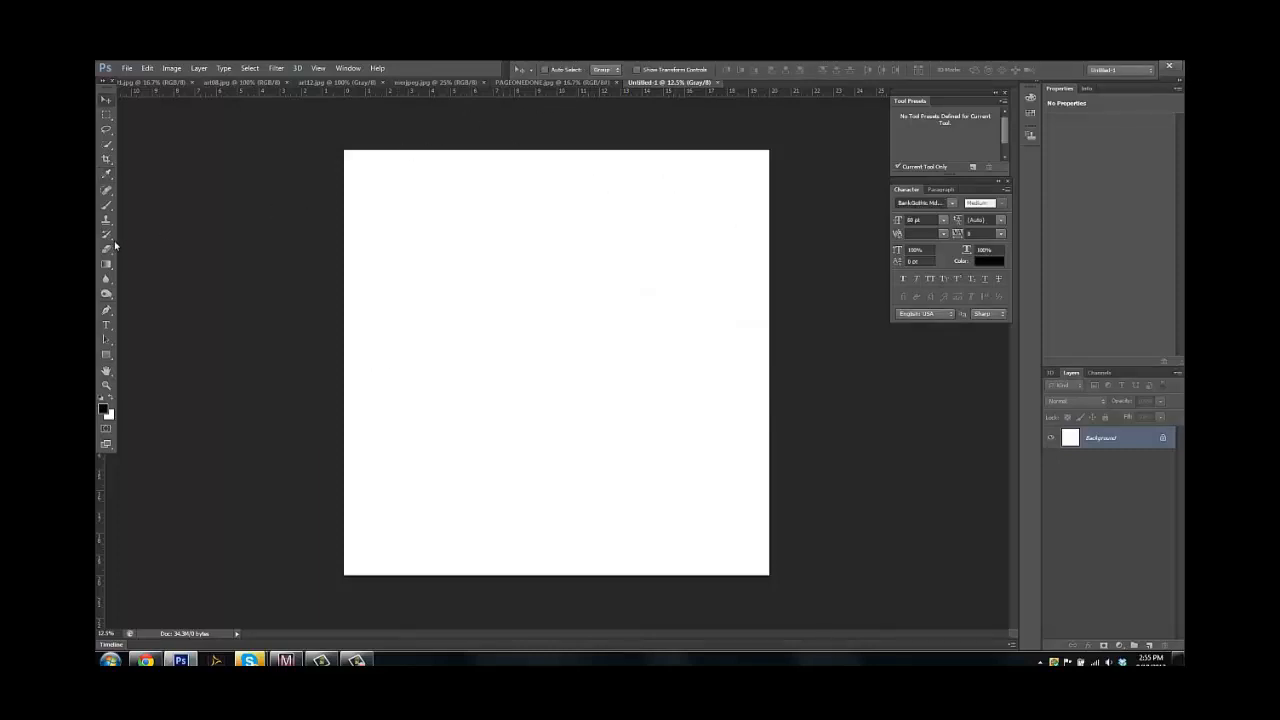
# Choose the Brush tool with a hard round tip, try a stroke, and increase the brush size to 13 px
pyautogui.press('b')
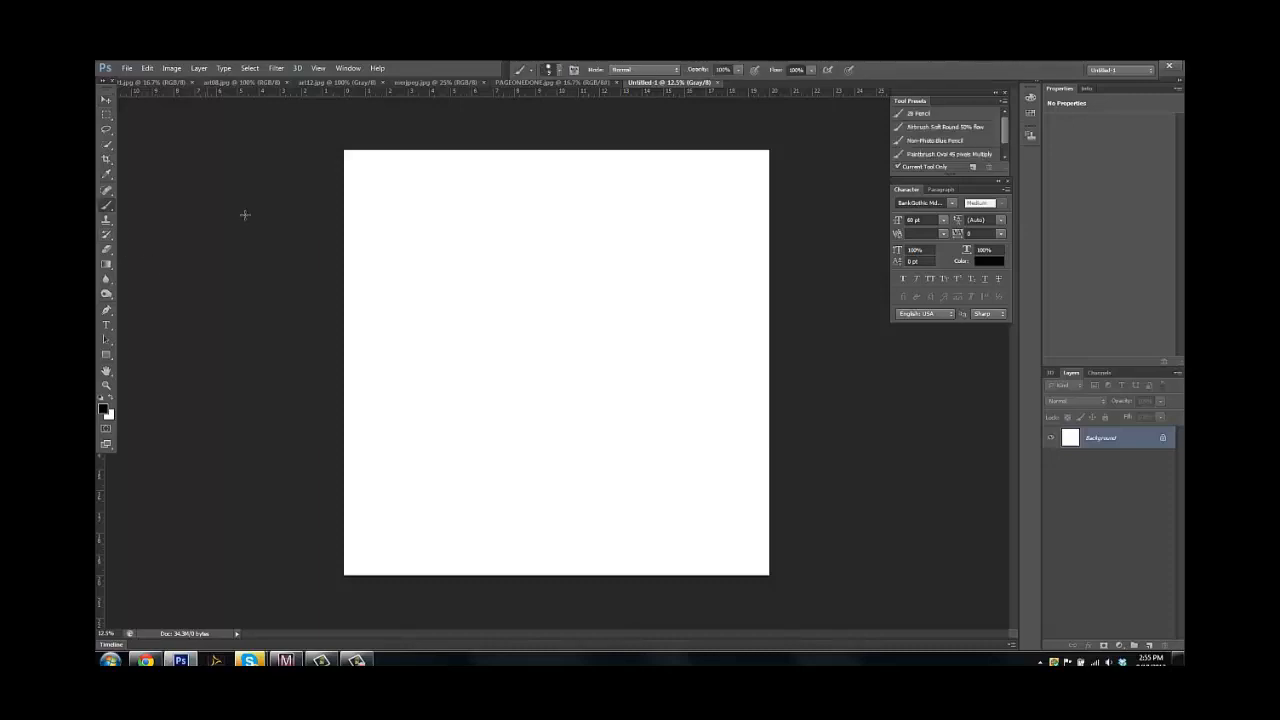
pyautogui.click(561, 70)
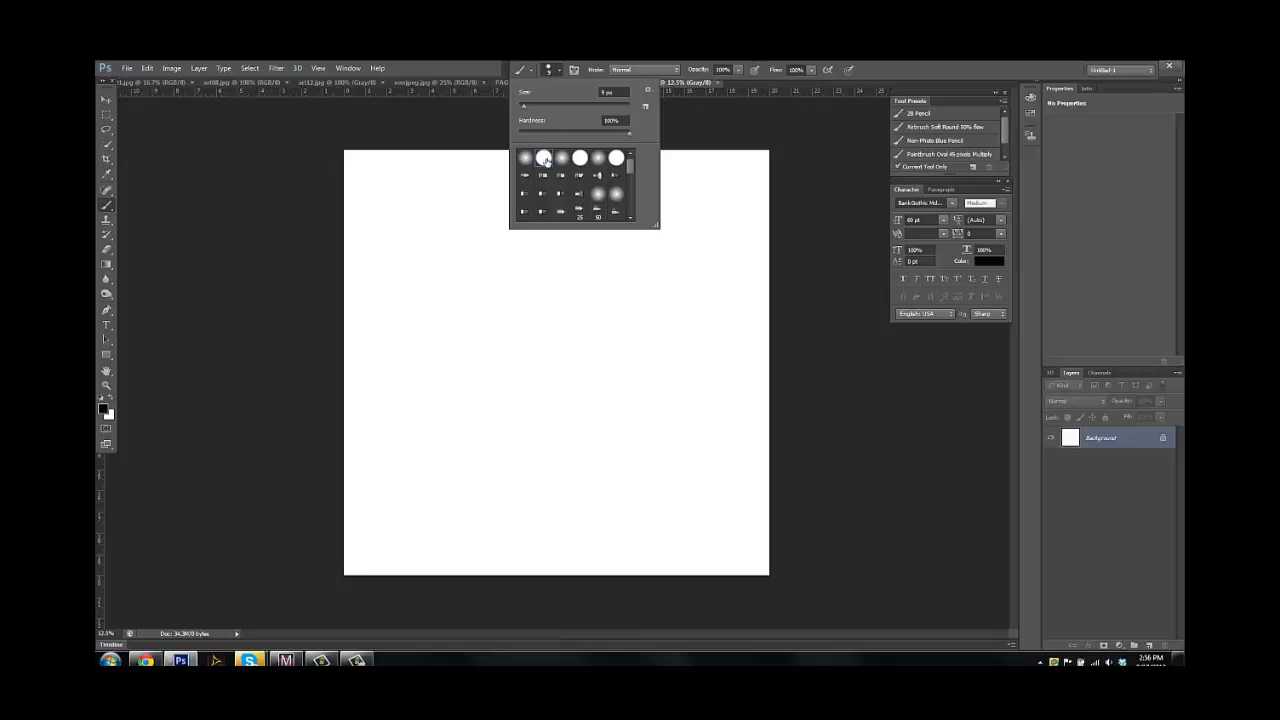
pyautogui.click(561, 73)
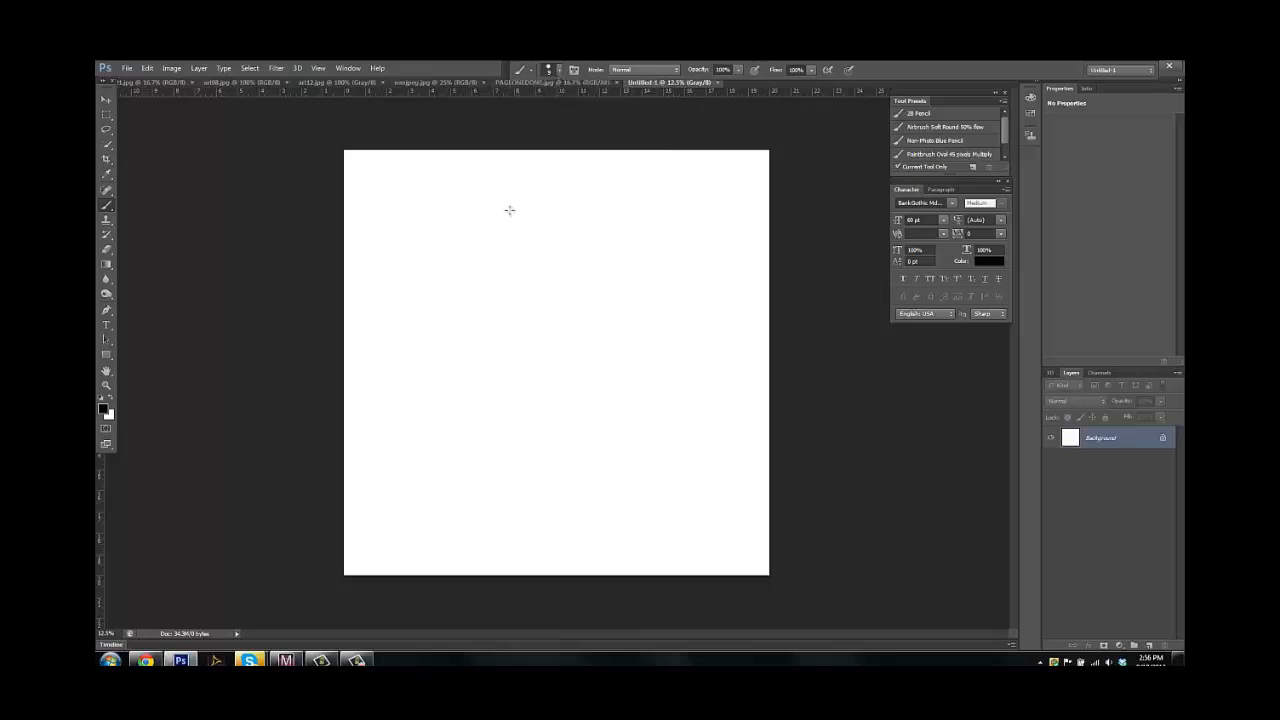
pyautogui.moveTo(516, 186); pyautogui.dragTo(520, 320)
pyautogui.hotkey('ctrl', 'z')
pyautogui.click(561, 72)
pyautogui.moveTo(530, 108); pyautogui.dragTo(527, 110)
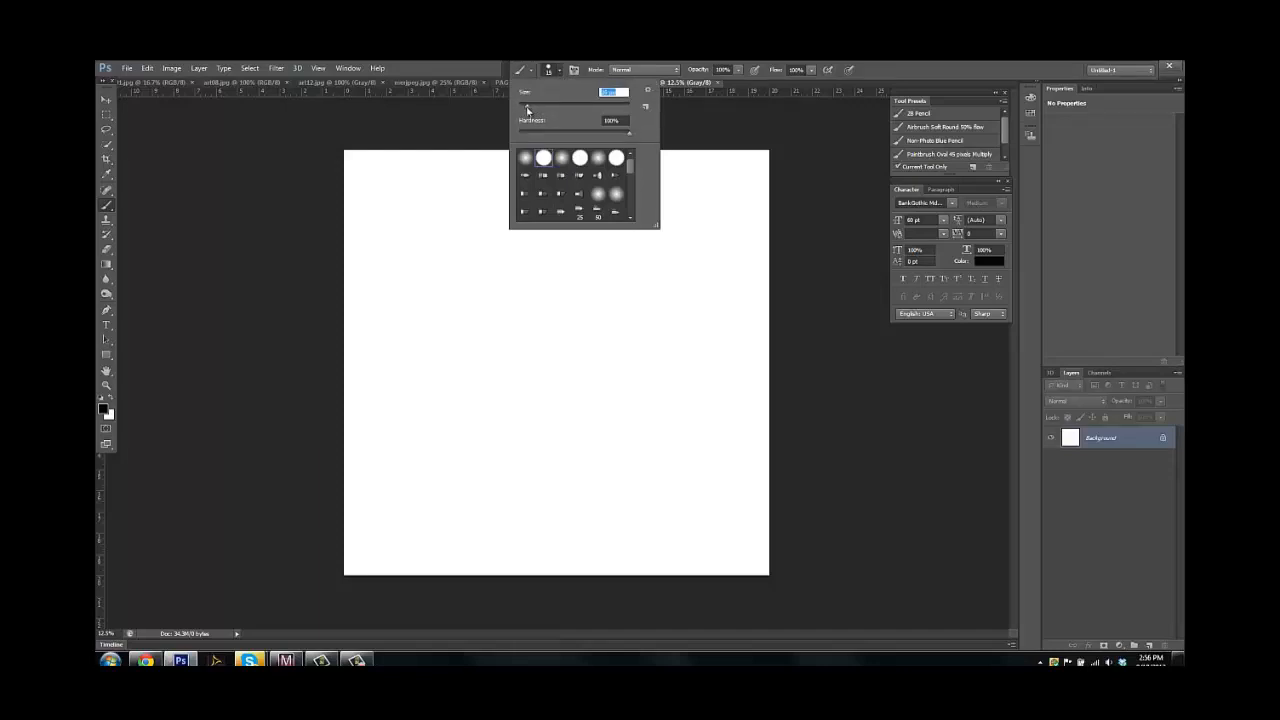
pyautogui.click(477, 117)
pyautogui.moveTo(450, 207)
pyautogui.mouseDown()
pyautogui.moveTo(445, 247)
pyautogui.moveTo(470, 334)
pyautogui.mouseUp()
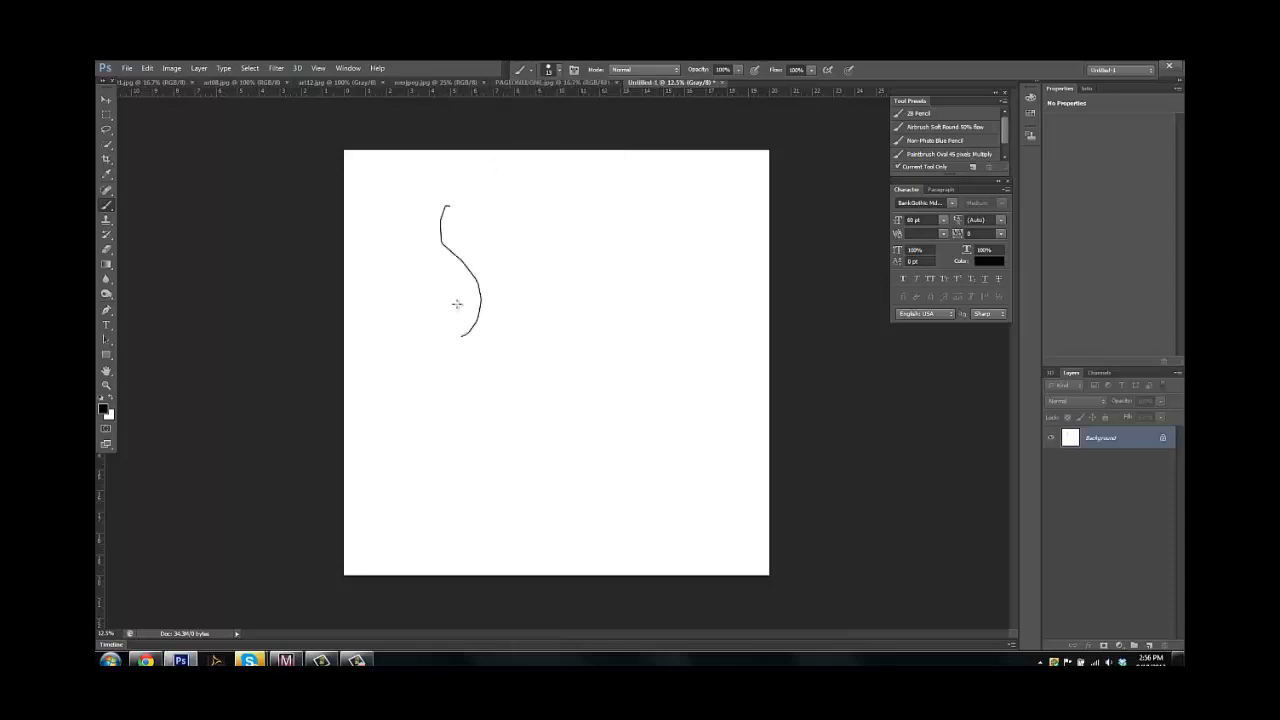
pyautogui.hotkey('ctrl', 'z')
pyautogui.click(1135, 647)
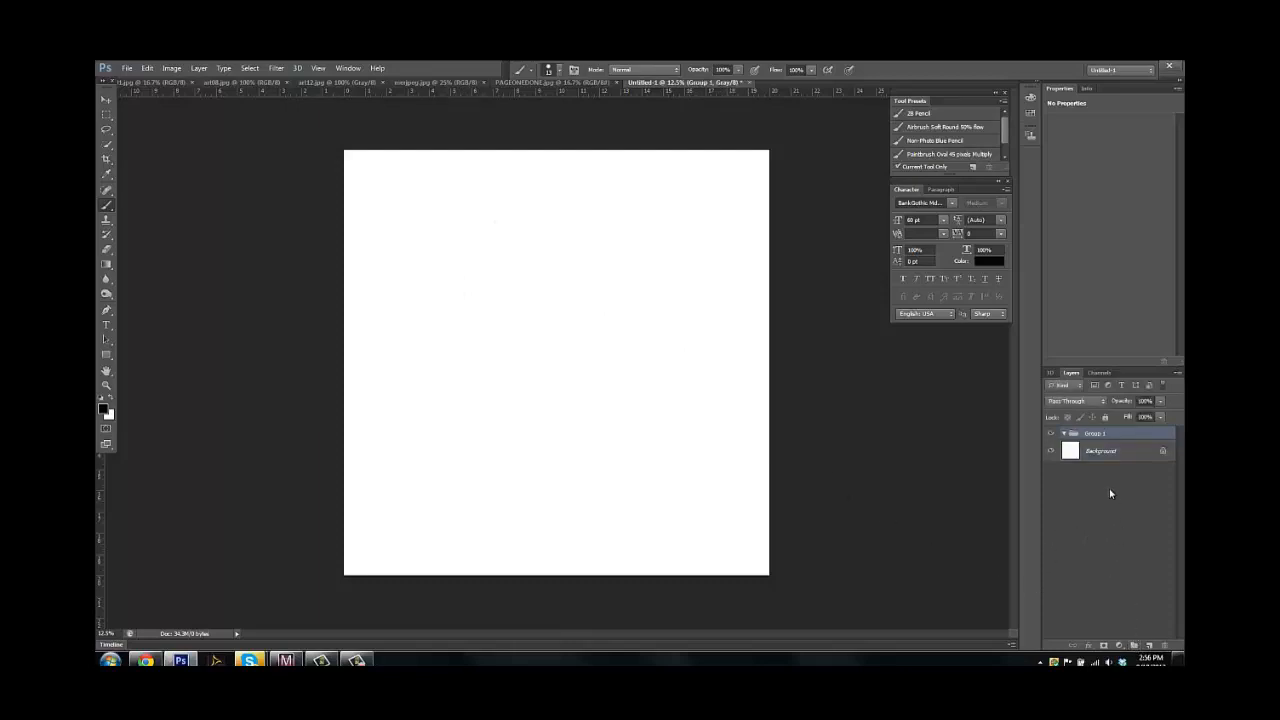
pyautogui.hotkey('ctrl', 'z')
# Add a new layer above the Background and name it BASE
pyautogui.click(1148, 647)
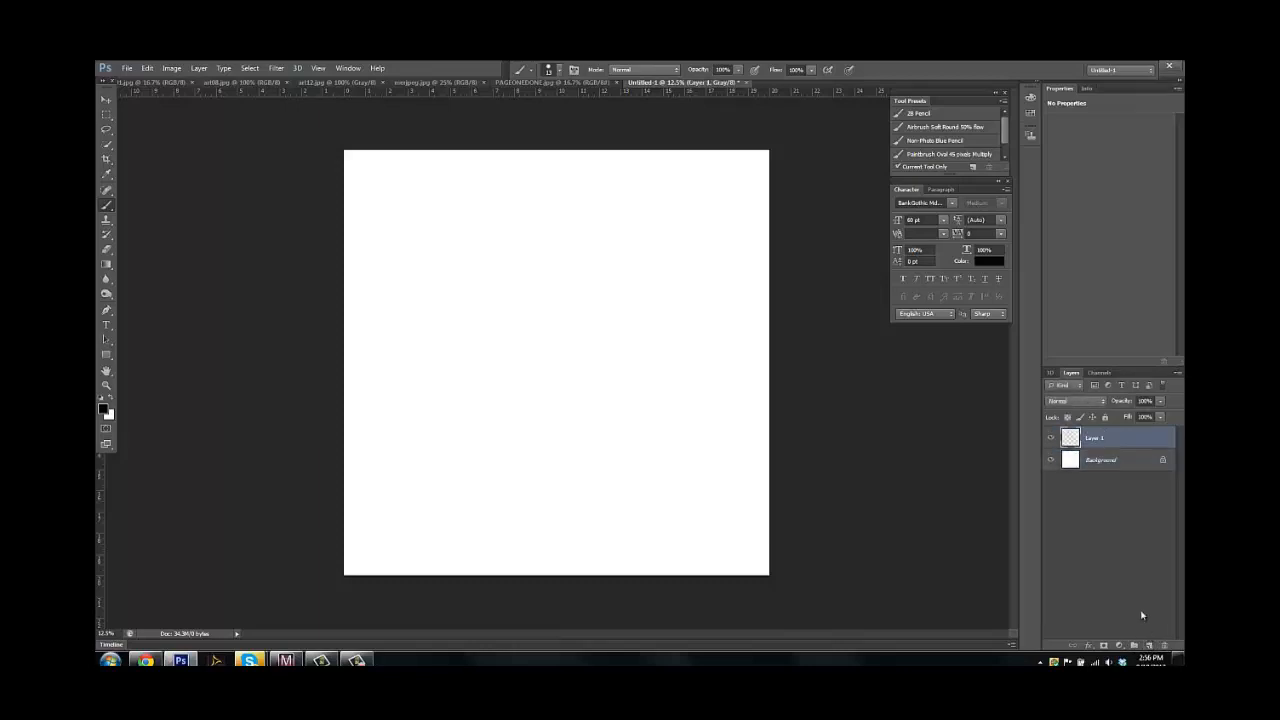
pyautogui.doubleClick(1098, 438)
pyautogui.write('BASE')
pyautogui.press('Return')
pyautogui.moveTo(461, 296); pyautogui.dragTo(513, 373)
pyautogui.moveTo(500, 289); pyautogui.dragTo(463, 364)
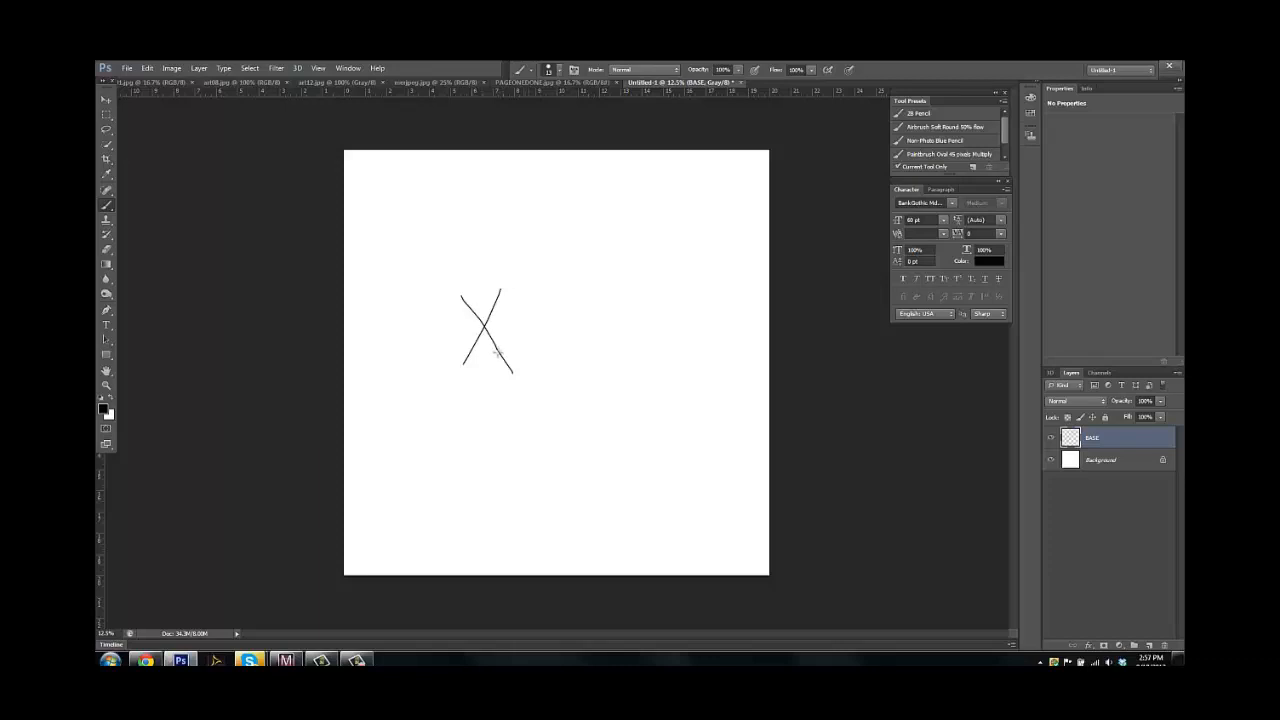
pyautogui.hotkey('ctrl', 'alt', 'z')
pyautogui.hotkey('ctrl', 'alt', 'z')
pyautogui.moveTo(357, 162)
pyautogui.mouseDown()
pyautogui.moveTo(386, 204)
pyautogui.moveTo(384, 167)
pyautogui.mouseUp()
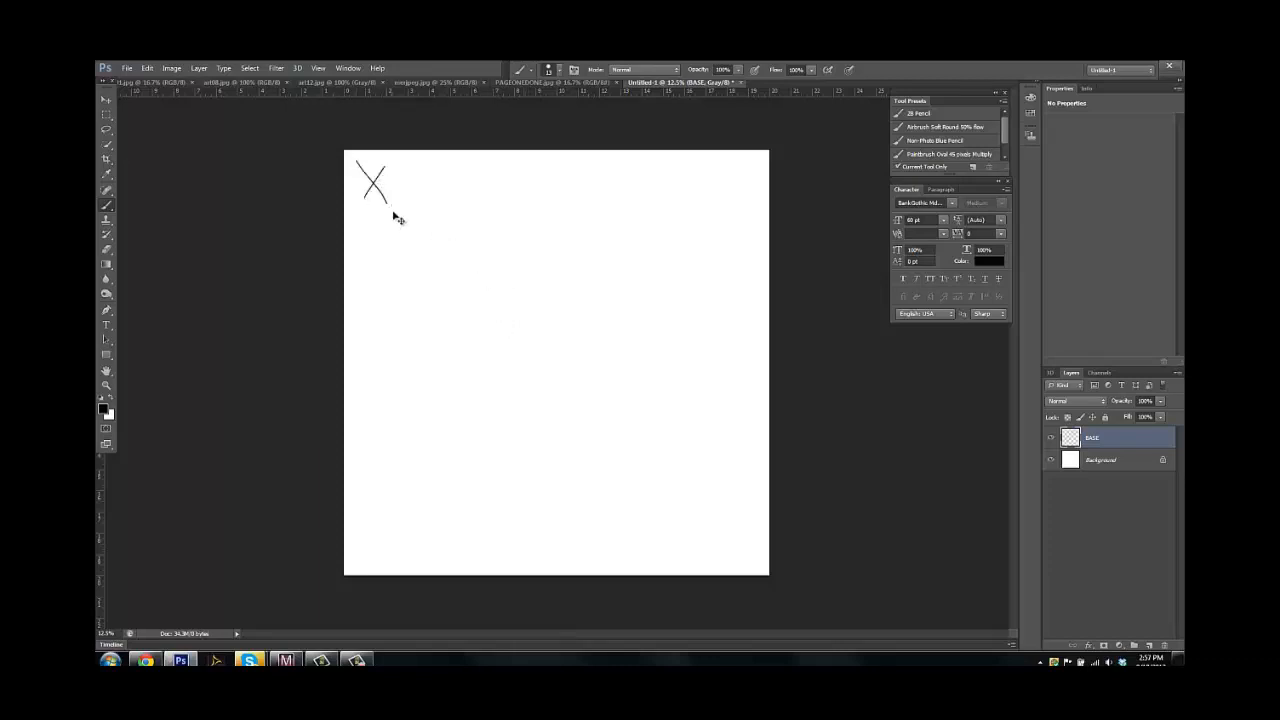
pyautogui.hotkey('ctrl', 'alt', 'z')
pyautogui.hotkey('ctrl', 'alt', 'z')
pyautogui.moveTo(652, 481); pyautogui.dragTo(698, 525)
pyautogui.moveTo(697, 466); pyautogui.dragTo(664, 516)
pyautogui.hotkey('ctrl', 'alt', 'z')
pyautogui.hotkey('ctrl', 'alt', 'z')
pyautogui.moveTo(426, 322); pyautogui.dragTo(449, 404)
pyautogui.hotkey('ctrl', 'alt', 'z')
# Draw the outline of a cartoon muzzle mid-canvas, with two cheek bulges, a round nose and a lower jaw, redoing the jaw stroke
pyautogui.moveTo(513, 344)
pyautogui.mouseDown()
pyautogui.moveTo(494, 342)
pyautogui.moveTo(483, 376)
pyautogui.moveTo(510, 389)
pyautogui.mouseUp()
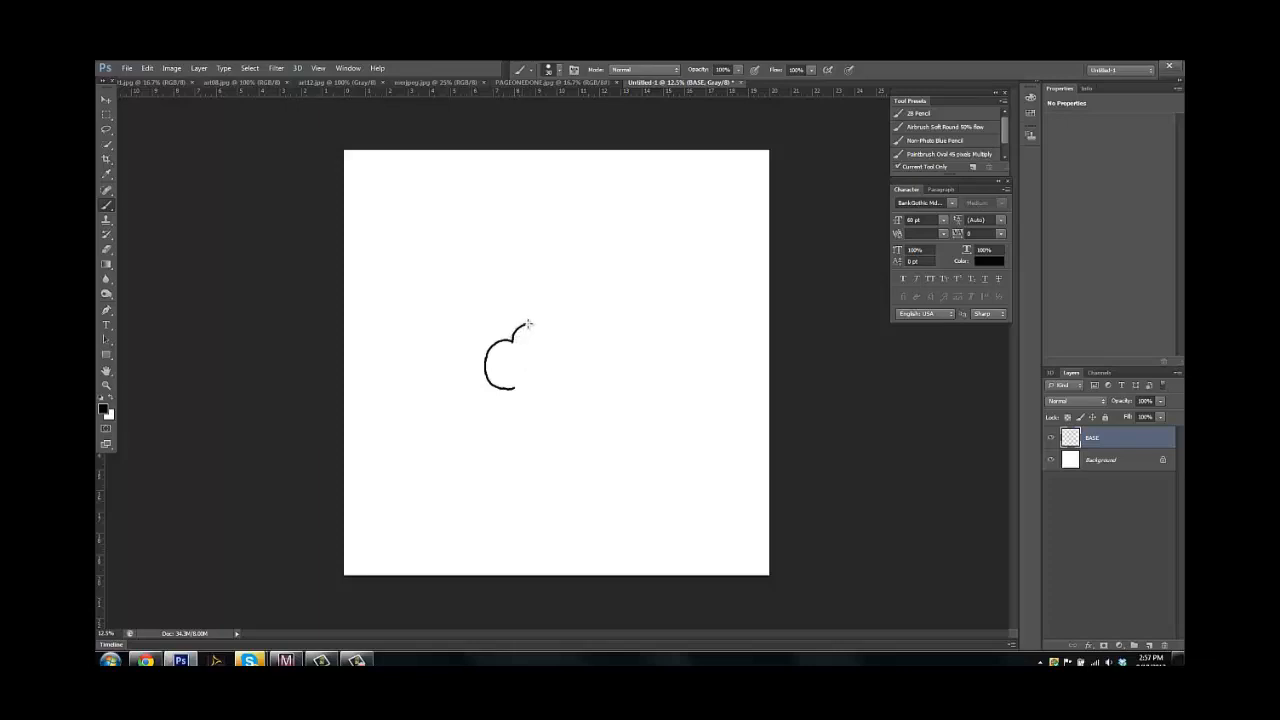
pyautogui.moveTo(547, 328); pyautogui.dragTo(549, 335)
pyautogui.moveTo(549, 339)
pyautogui.mouseDown()
pyautogui.moveTo(592, 323)
pyautogui.moveTo(603, 352)
pyautogui.moveTo(579, 369)
pyautogui.mouseUp()
pyautogui.moveTo(516, 389)
pyautogui.mouseDown()
pyautogui.moveTo(555, 413)
pyautogui.moveTo(579, 396)
pyautogui.moveTo(582, 366)
pyautogui.mouseUp()
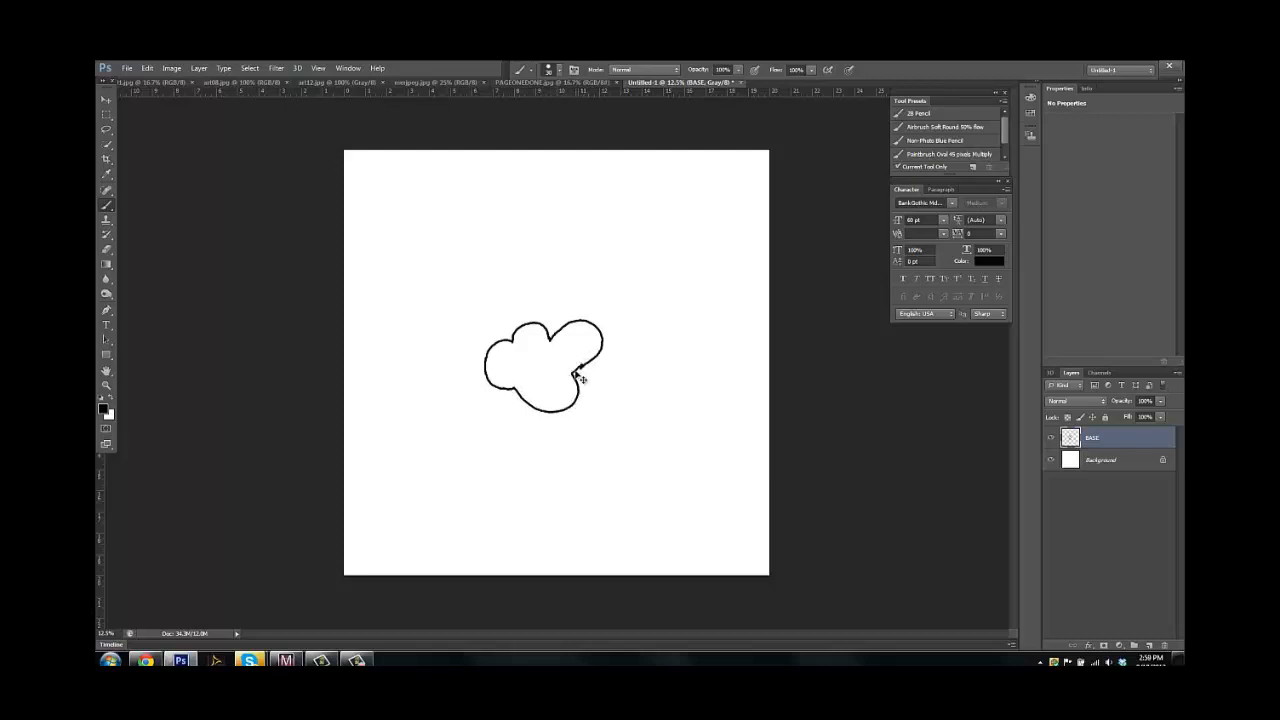
pyautogui.hotkey('ctrl', 'alt', 'z')
pyautogui.hotkey('ctrl', 'alt', 'z')
pyautogui.moveTo(512, 389)
pyautogui.mouseDown()
pyautogui.moveTo(545, 418)
pyautogui.moveTo(566, 411)
pyautogui.moveTo(584, 363)
pyautogui.mouseUp()
# Draw the curved smile line across the muzzle, a crease at its left corner, and the inner edge of the open lower jaw
pyautogui.click(586, 331)
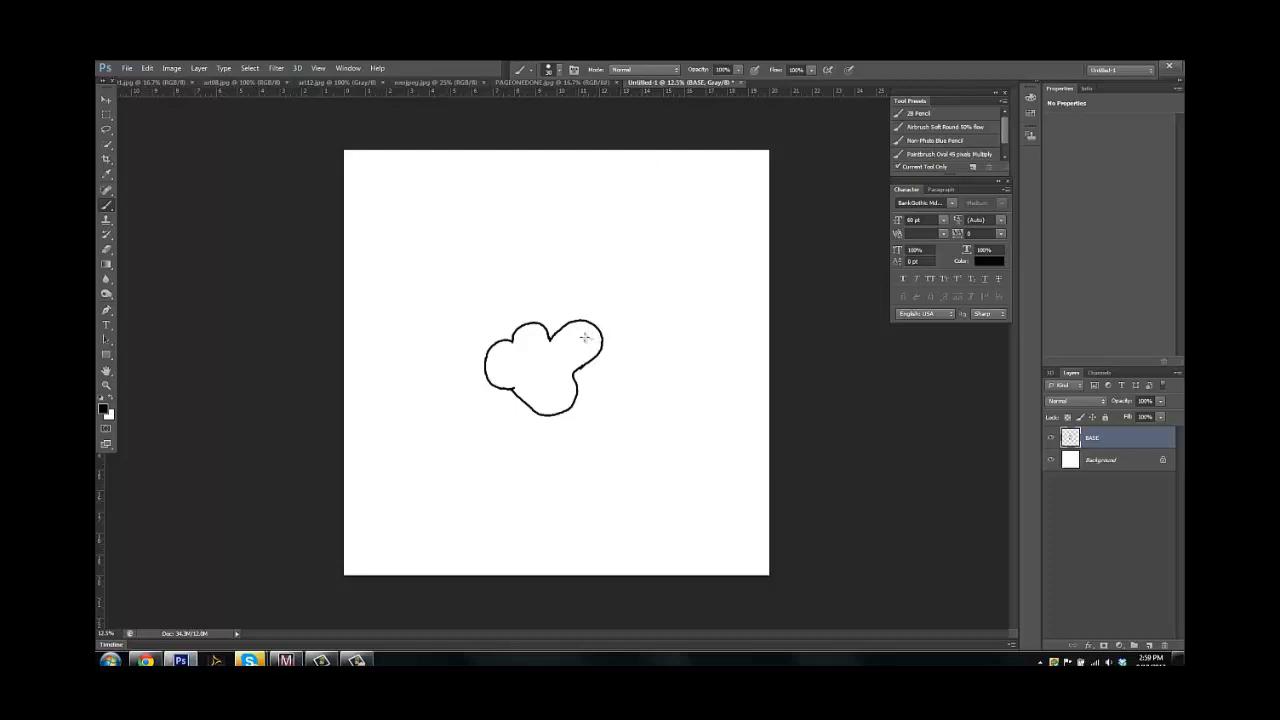
pyautogui.moveTo(586, 335)
pyautogui.mouseDown()
pyautogui.moveTo(533, 367)
pyautogui.moveTo(502, 349)
pyautogui.mouseUp()
pyautogui.moveTo(505, 347)
pyautogui.mouseDown()
pyautogui.moveTo(500, 360)
pyautogui.moveTo(524, 364)
pyautogui.mouseUp()
pyautogui.moveTo(558, 340); pyautogui.dragTo(612, 363)
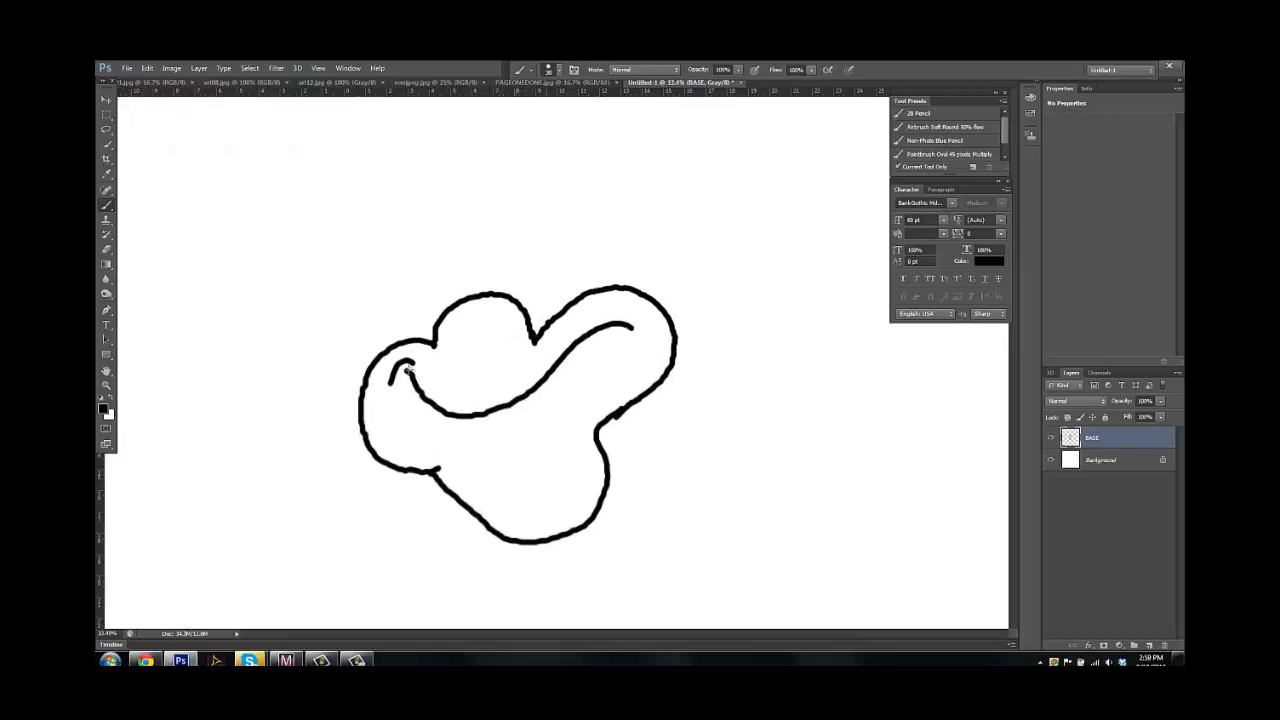
pyautogui.moveTo(405, 372)
pyautogui.mouseDown()
pyautogui.moveTo(485, 489)
pyautogui.moveTo(530, 518)
pyautogui.moveTo(577, 500)
pyautogui.moveTo(565, 442)
pyautogui.mouseUp()
pyautogui.moveTo(693, 404); pyautogui.dragTo(652, 413)
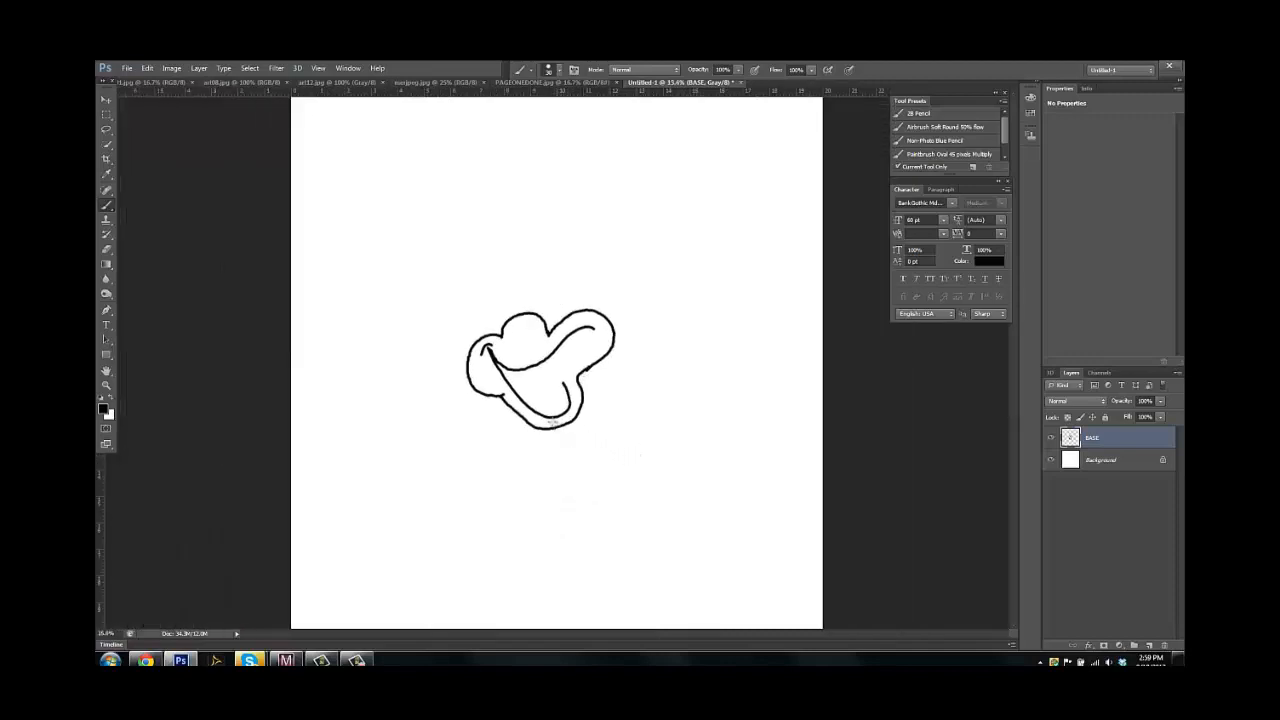
pyautogui.moveTo(503, 378)
pyautogui.mouseDown()
pyautogui.moveTo(548, 427)
pyautogui.moveTo(578, 394)
pyautogui.mouseUp()
pyautogui.hotkey('ctrl', 'z')
# Add a small arc with inner detail in the notch between the nose and the right cheek
pyautogui.moveTo(560, 298)
pyautogui.mouseDown()
pyautogui.moveTo(592, 306)
pyautogui.moveTo(531, 346)
pyautogui.moveTo(560, 348)
pyautogui.mouseUp()
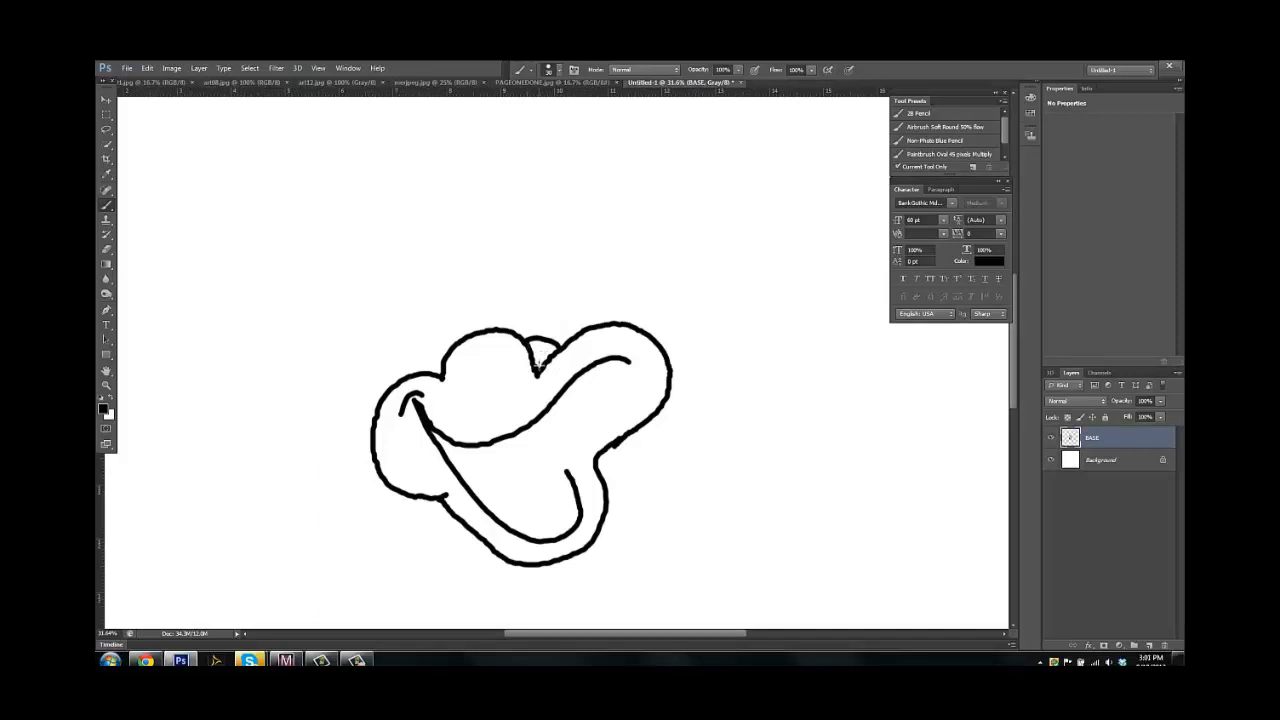
pyautogui.moveTo(538, 372)
pyautogui.mouseDown()
pyautogui.moveTo(534, 342)
pyautogui.moveTo(553, 356)
pyautogui.mouseUp()
pyautogui.scroll(-5, 620, 390)
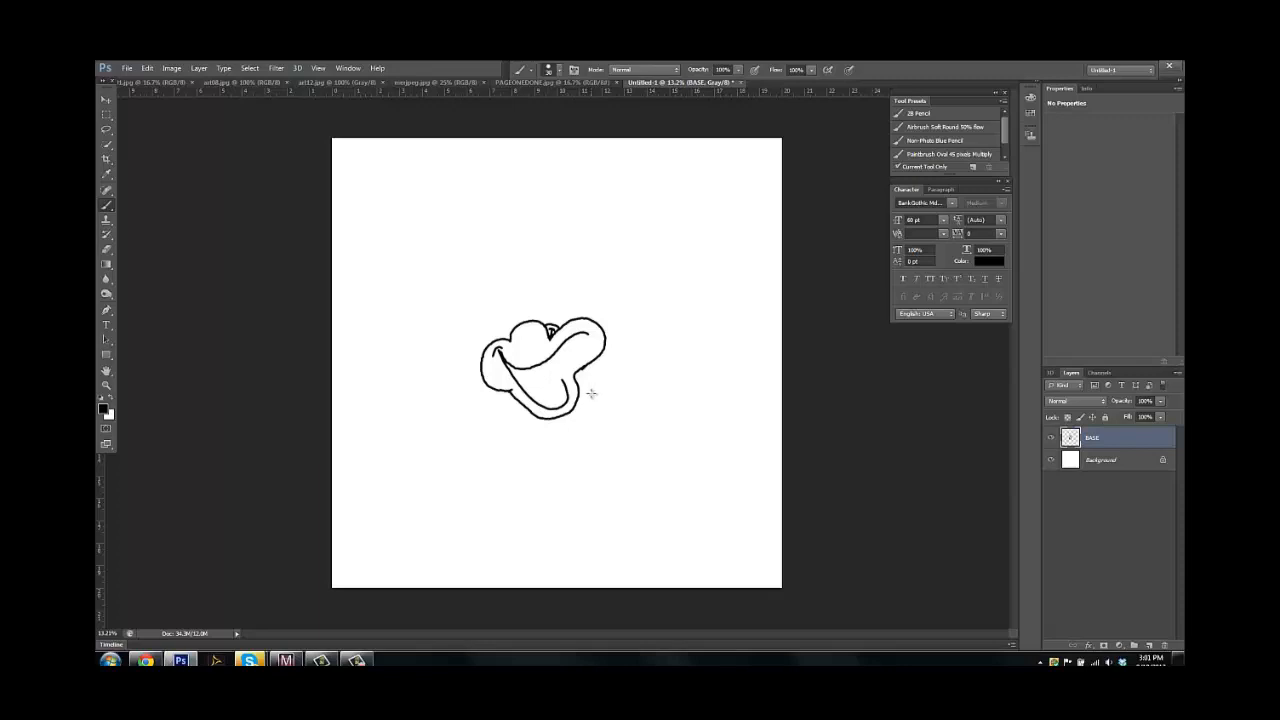
# Draw a small oval inside the open mouth and a short curved mark on the nose
pyautogui.scroll(3, 612, 398)
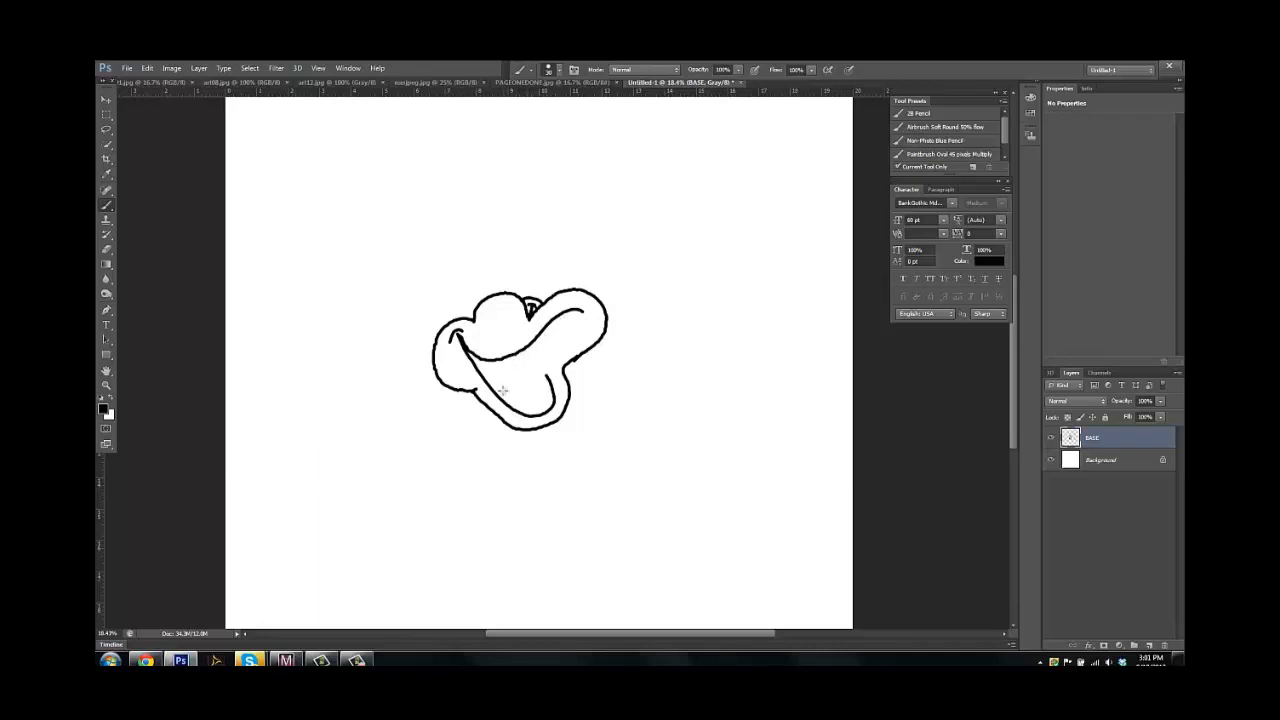
pyautogui.moveTo(509, 373)
pyautogui.mouseDown()
pyautogui.moveTo(518, 396)
pyautogui.moveTo(531, 382)
pyautogui.moveTo(514, 368)
pyautogui.moveTo(507, 380)
pyautogui.mouseUp()
pyautogui.moveTo(493, 322); pyautogui.dragTo(506, 321)
# Draw two tall, narrow eyes above the nose, each with an arched pupil outline in its lower part
pyautogui.moveTo(587, 276)
pyautogui.mouseDown()
pyautogui.moveTo(583, 309)
pyautogui.moveTo(523, 357)
pyautogui.mouseUp()
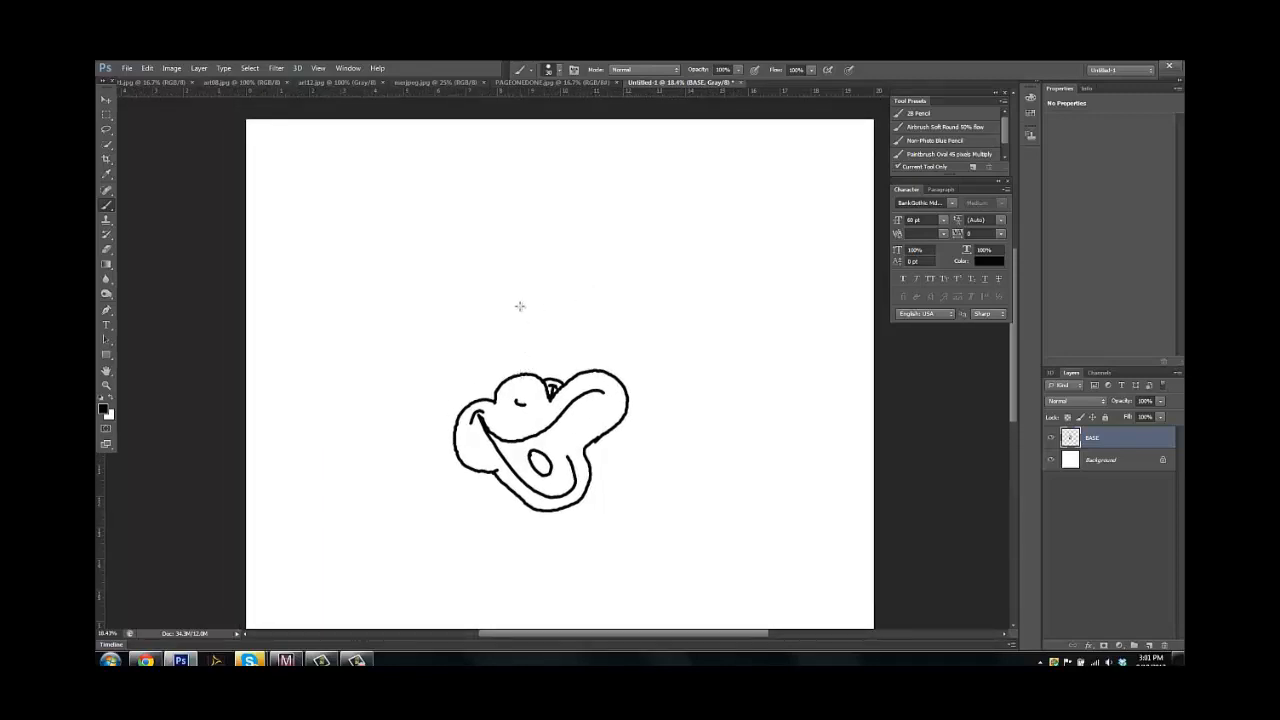
pyautogui.moveTo(520, 305); pyautogui.dragTo(521, 378)
pyautogui.moveTo(519, 303); pyautogui.dragTo(545, 382)
pyautogui.moveTo(508, 304); pyautogui.dragTo(511, 382)
pyautogui.moveTo(507, 303)
pyautogui.mouseDown()
pyautogui.moveTo(487, 336)
pyautogui.moveTo(486, 399)
pyautogui.moveTo(493, 347)
pyautogui.moveTo(505, 350)
pyautogui.mouseUp()
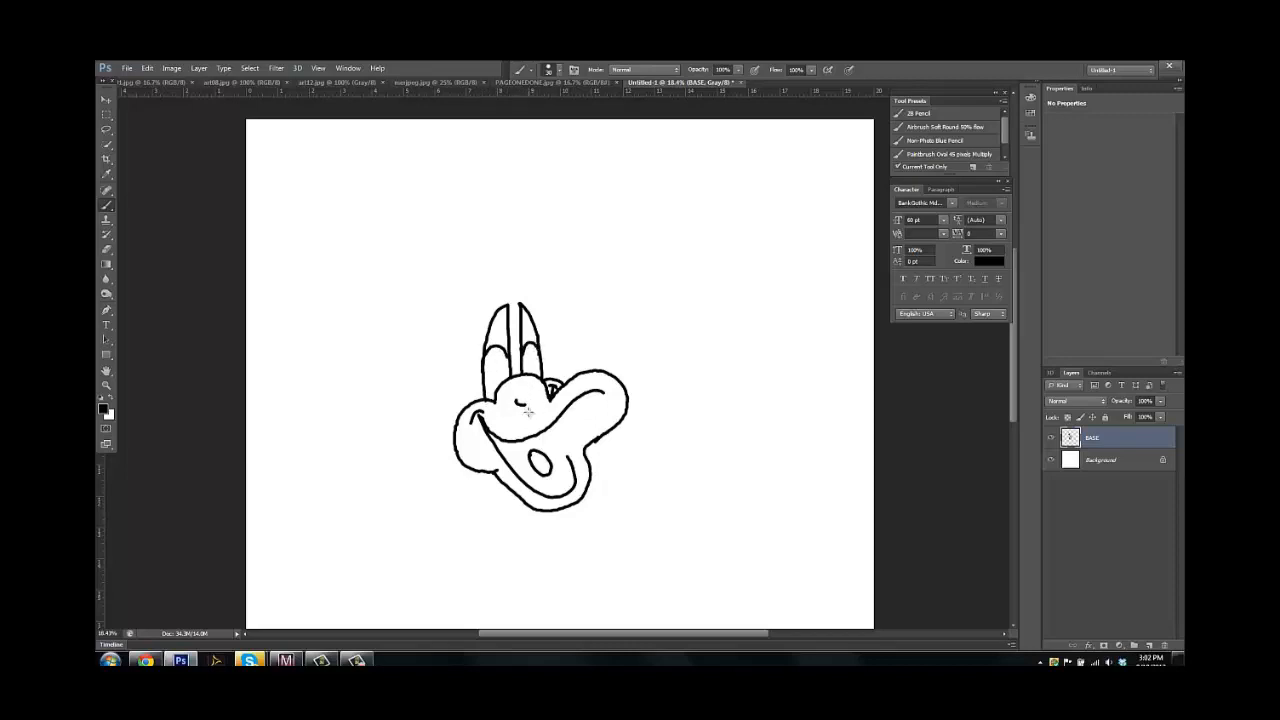
pyautogui.press('p')
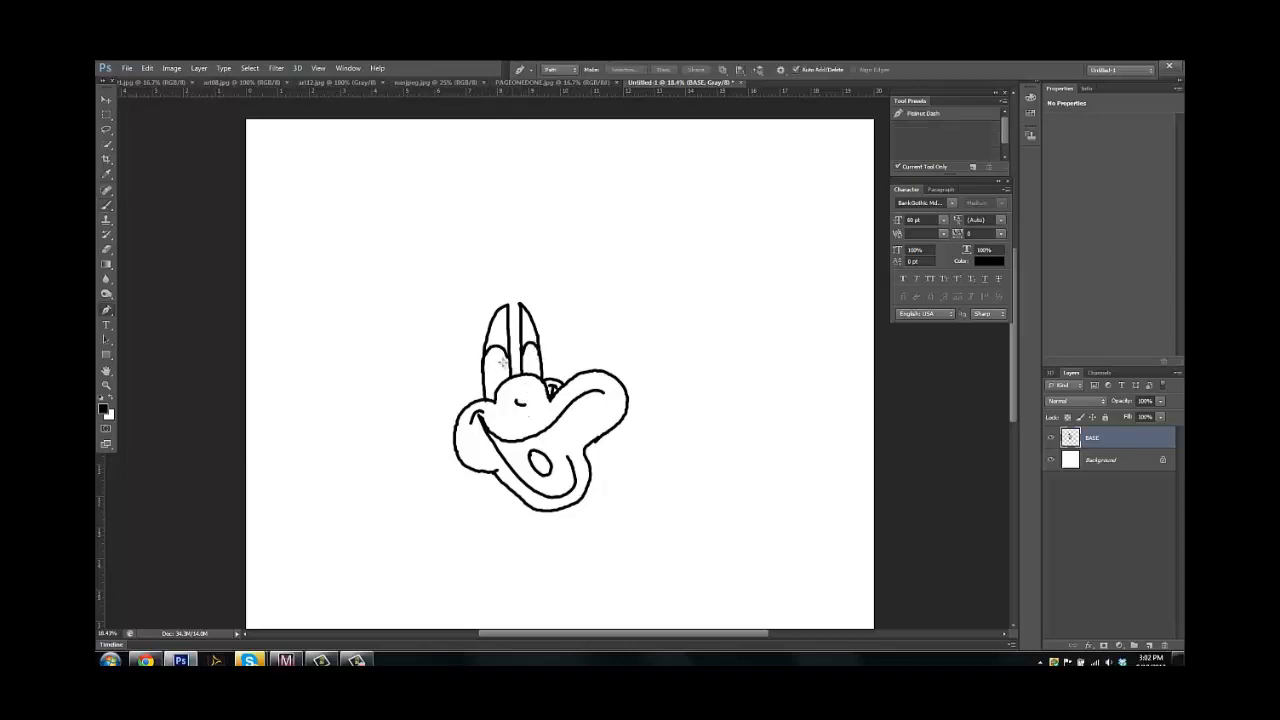
pyautogui.moveTo(493, 369); pyautogui.dragTo(496, 367)
pyautogui.hotkey('ctrl', 'z')
# Fill both pupils with solid black using the Brush tool
pyautogui.press('b')
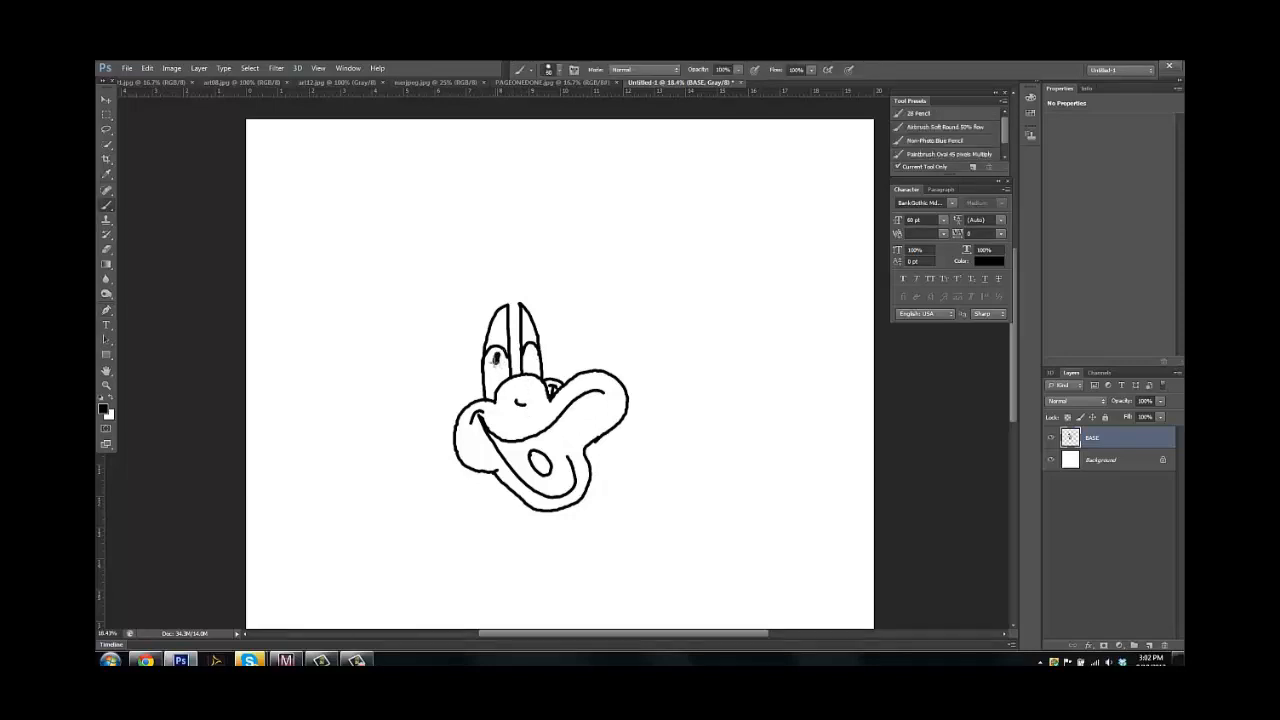
pyautogui.moveTo(490, 368); pyautogui.dragTo(492, 392)
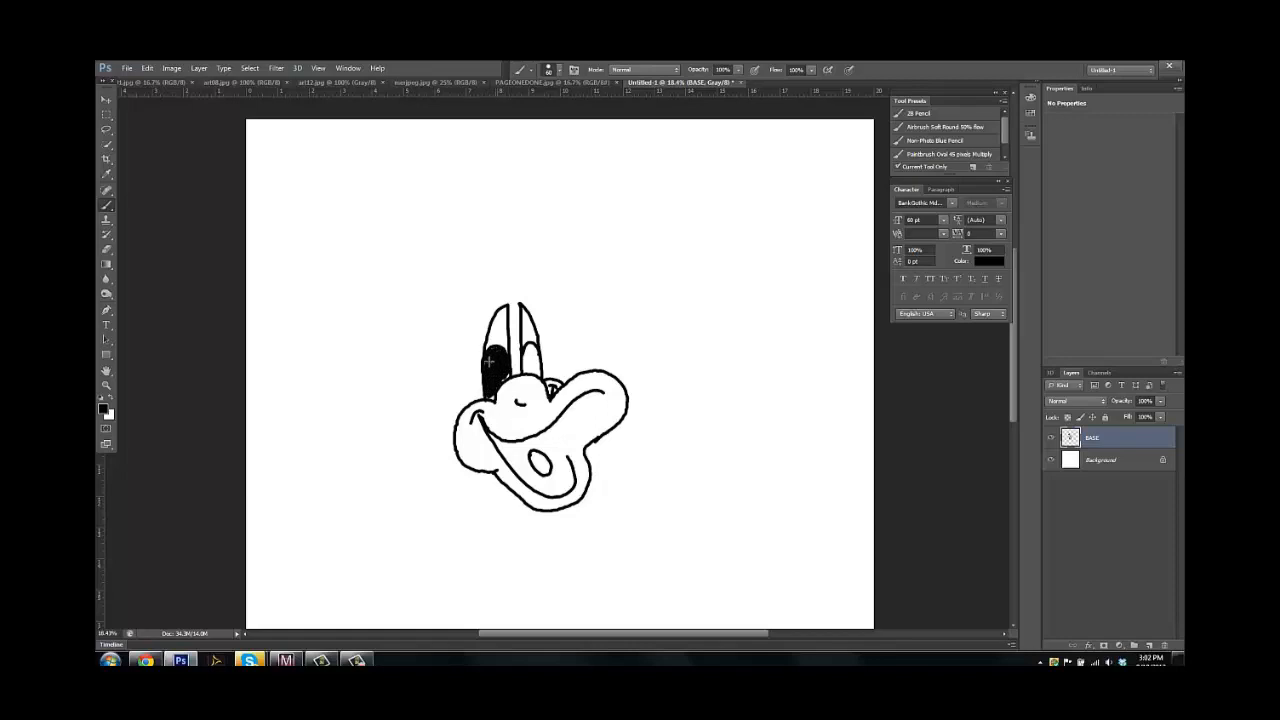
pyautogui.moveTo(504, 377)
pyautogui.mouseDown()
pyautogui.moveTo(493, 398)
pyautogui.moveTo(506, 379)
pyautogui.mouseUp()
pyautogui.moveTo(527, 350)
pyautogui.mouseDown()
pyautogui.moveTo(525, 375)
pyautogui.moveTo(527, 350)
pyautogui.moveTo(536, 369)
pyautogui.moveTo(526, 357)
pyautogui.mouseUp()
pyautogui.moveTo(494, 386); pyautogui.dragTo(490, 398)
# With a smaller brush, draw the head outline from the cheek up to a spiky tuft above the eyes, plus two neck lines below the face
pyautogui.moveTo(673, 212); pyautogui.dragTo(720, 364)
pyautogui.hotkey('ctrl', 'z')
pyautogui.press('[')
pyautogui.press('[')
pyautogui.press('[')
pyautogui.press('[')
pyautogui.press('[')
pyautogui.press('[')
pyautogui.moveTo(458, 416)
pyautogui.mouseDown()
pyautogui.moveTo(462, 308)
pyautogui.moveTo(488, 284)
pyautogui.mouseUp()
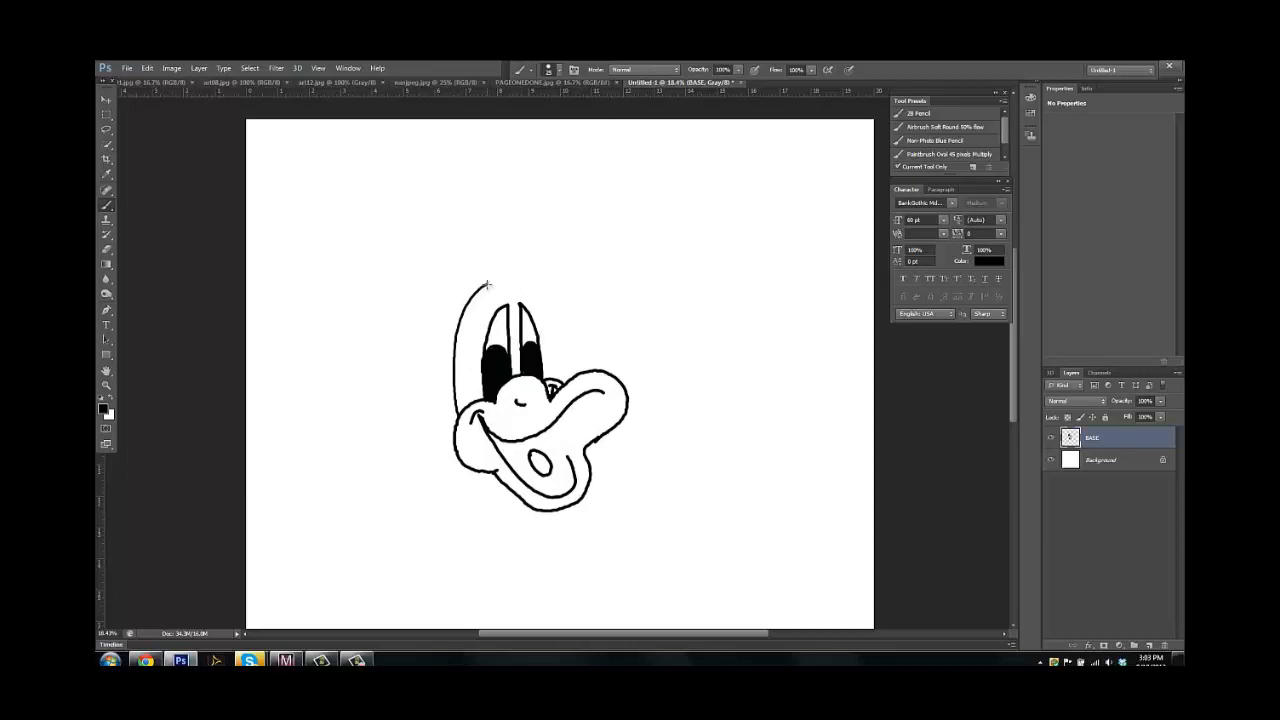
pyautogui.moveTo(486, 285)
pyautogui.mouseDown()
pyautogui.moveTo(565, 265)
pyautogui.moveTo(535, 281)
pyautogui.moveTo(572, 310)
pyautogui.moveTo(545, 305)
pyautogui.moveTo(546, 287)
pyautogui.mouseUp()
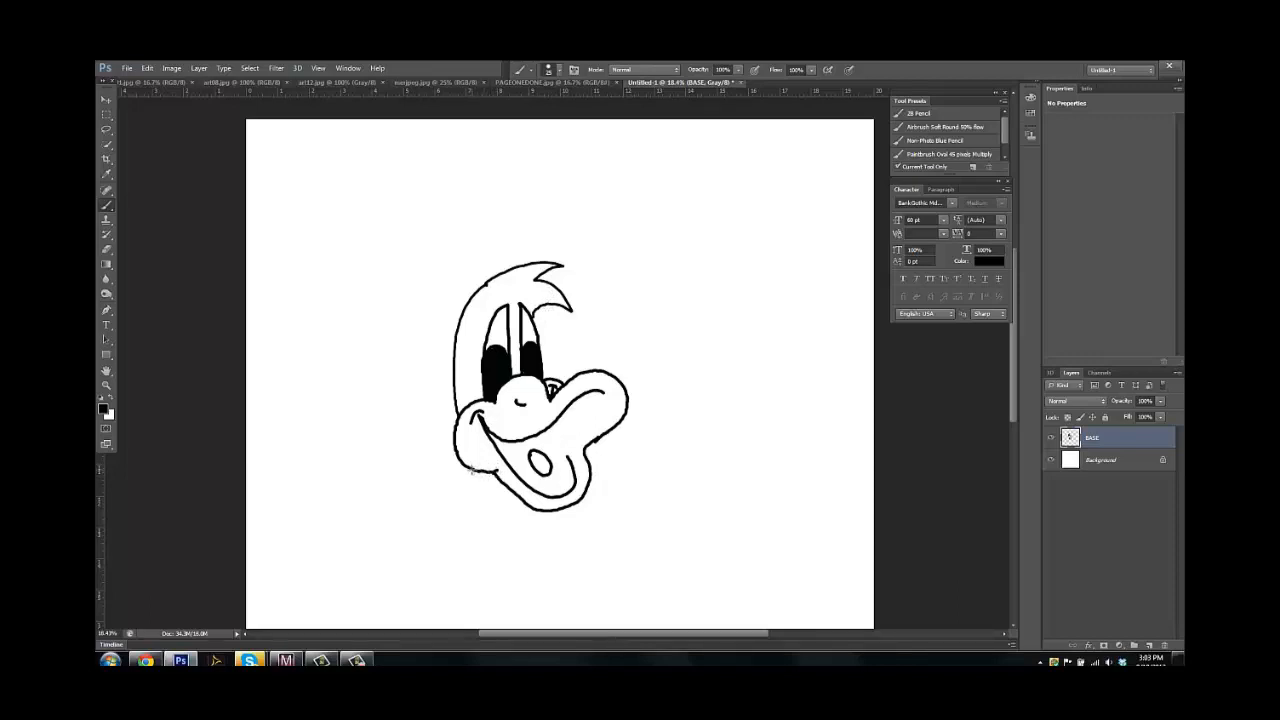
pyautogui.moveTo(470, 468); pyautogui.dragTo(484, 549)
pyautogui.moveTo(510, 498); pyautogui.dragTo(519, 547)
# Erase a small round highlight in each black pupil with the Eraser tool
pyautogui.press('e')
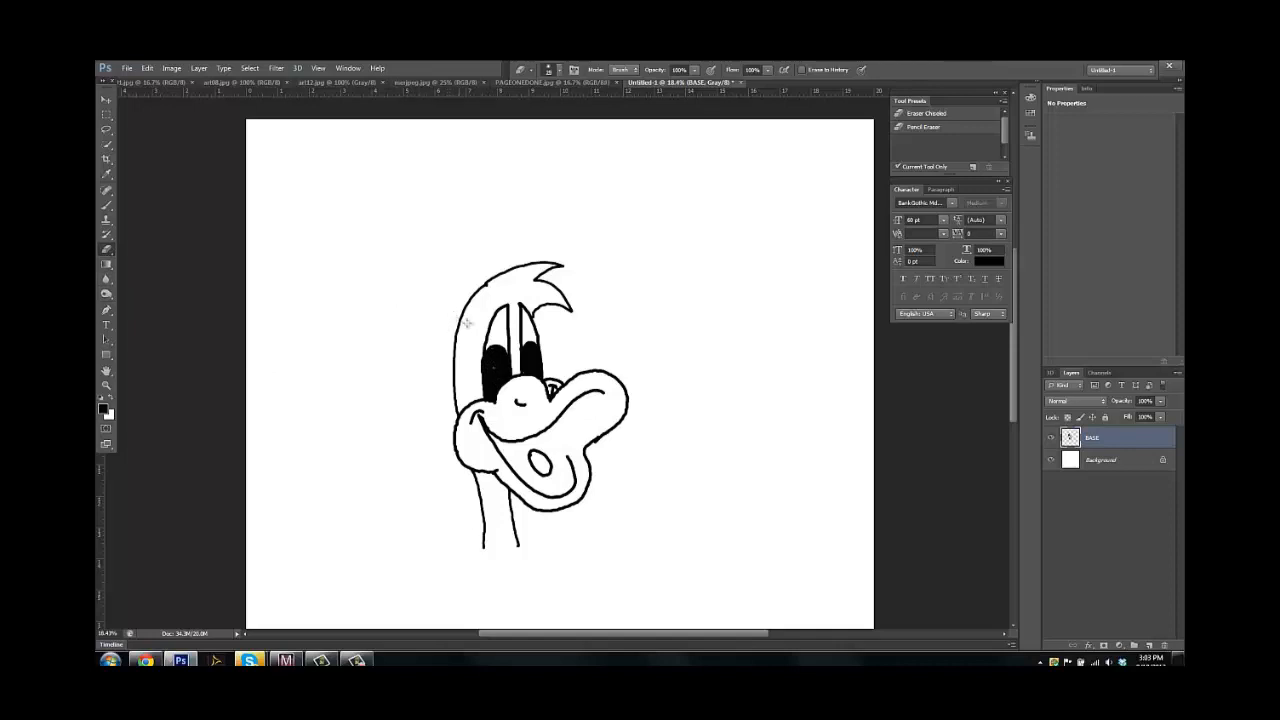
pyautogui.click(495, 366)
pyautogui.click(531, 361)
pyautogui.click(497, 365)
# Resize the image to a document height of 10 inches with constrained proportions, and dismiss the Windows color scheme dialog
pyautogui.click(172, 68)
pyautogui.click(195, 151)
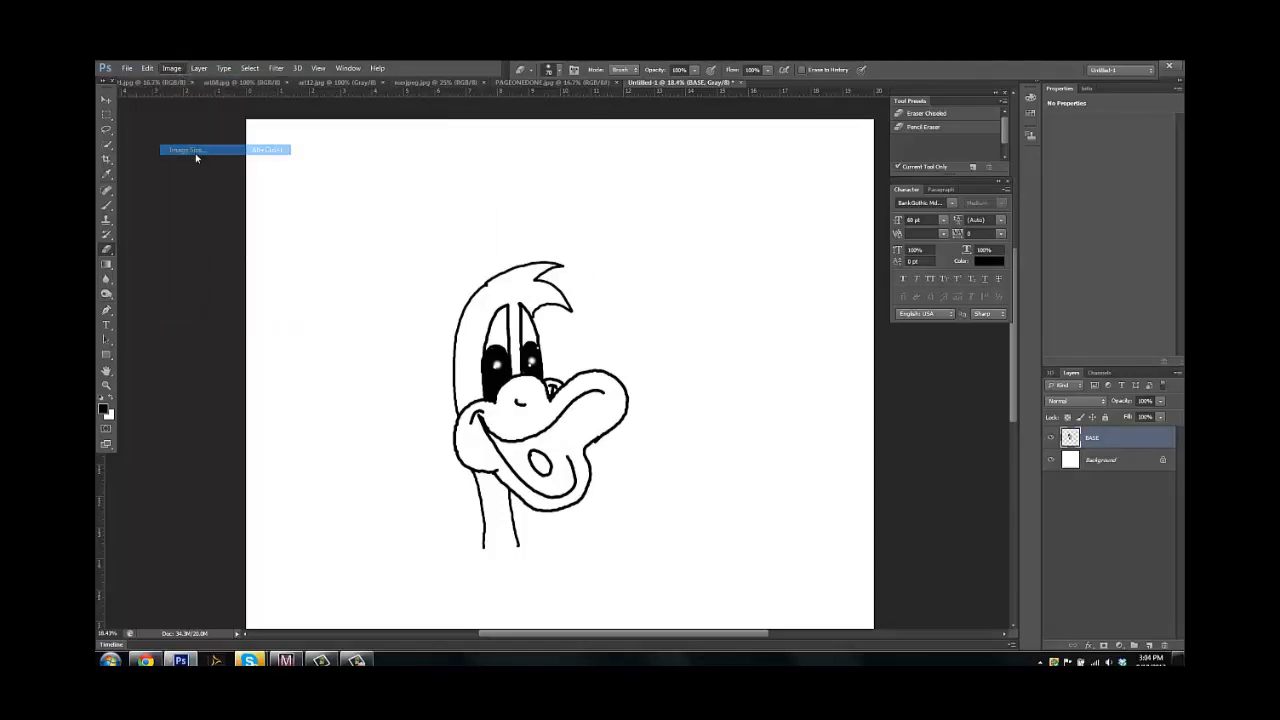
pyautogui.doubleClick(568, 303)
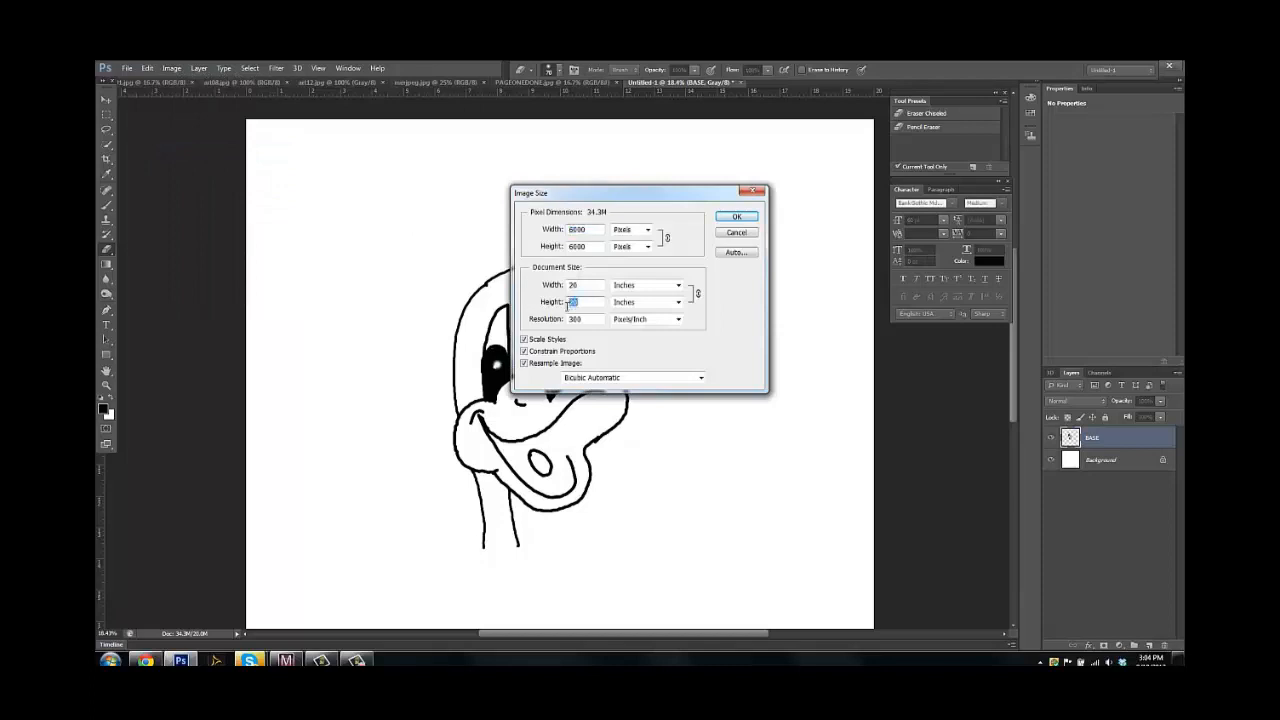
pyautogui.write('10')
pyautogui.click(736, 216)
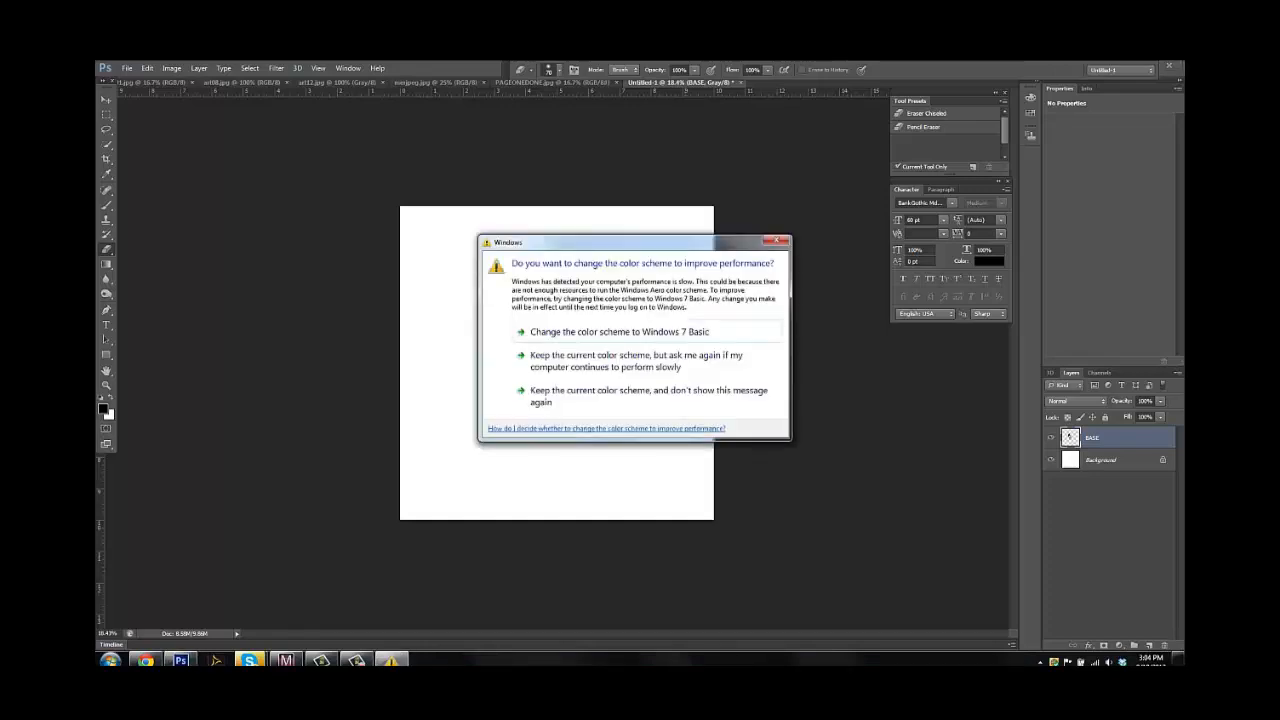
pyautogui.click(776, 243)
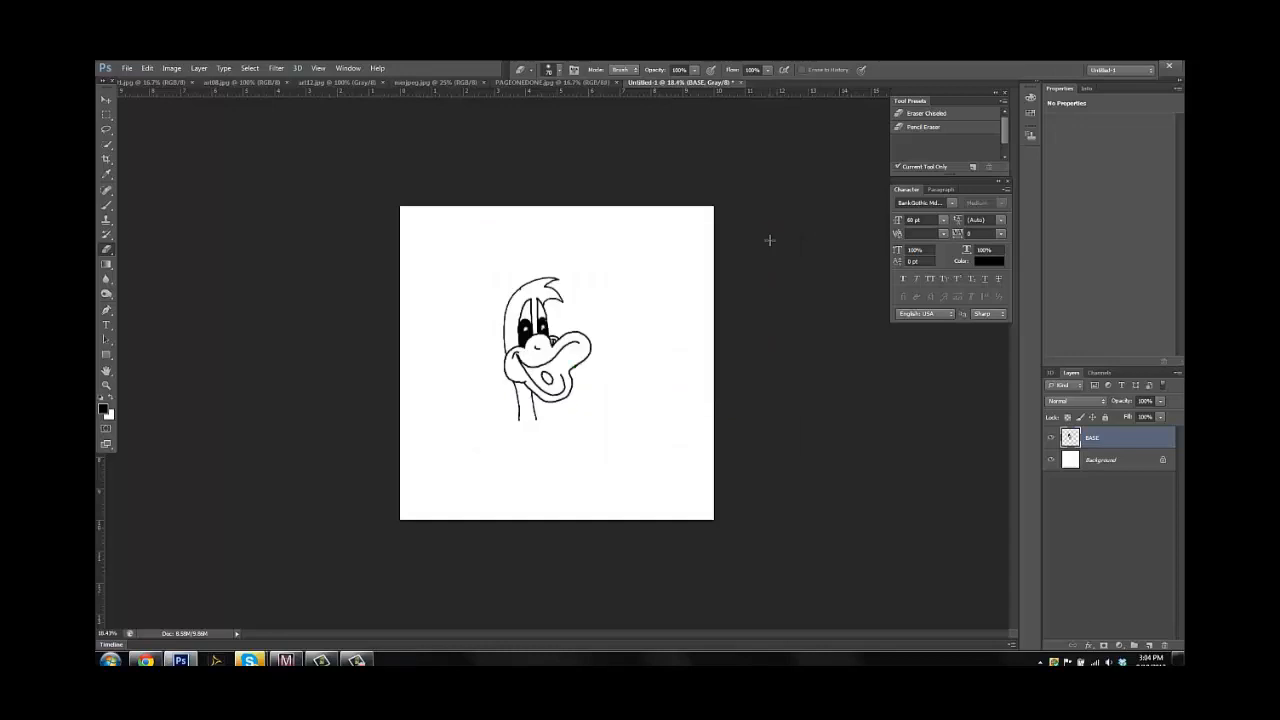